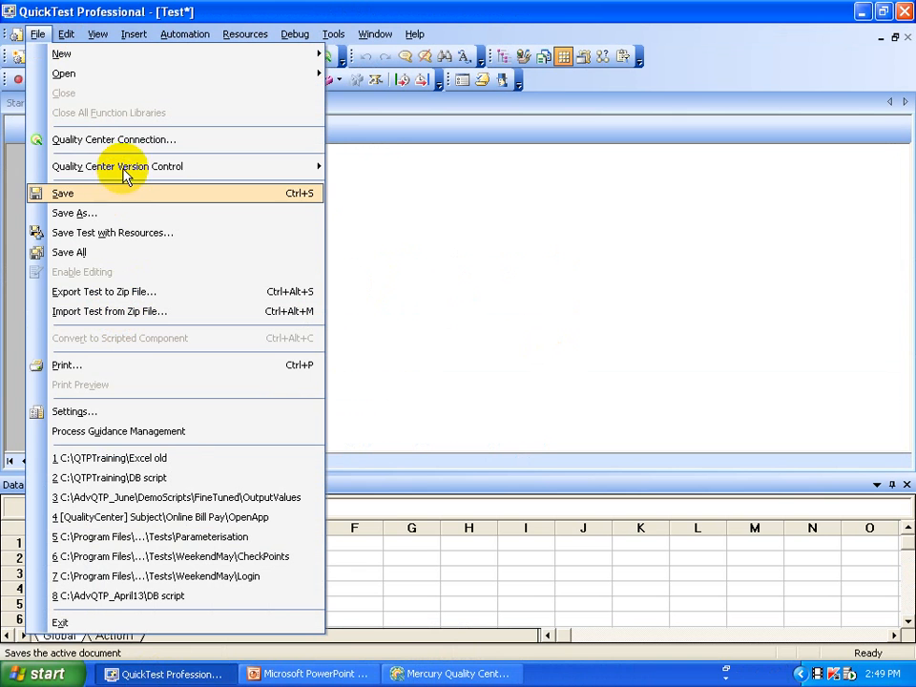
Open the Quality Center Connection window from the File menu over the empty test.
click(134, 146)
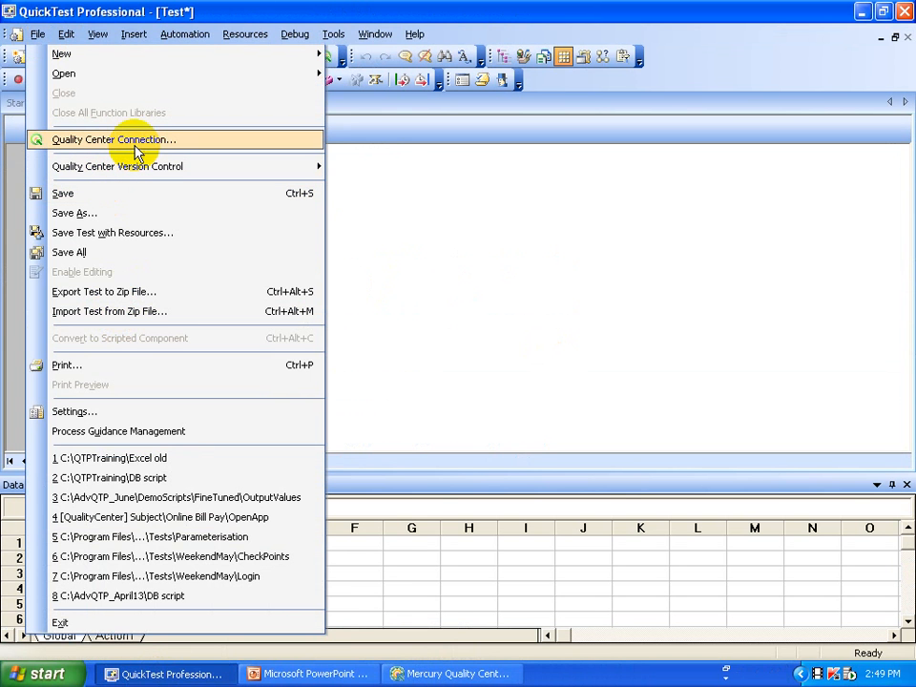
Switch to Quality Center and open the Add-in Page from the Help menu.
click(441, 674)
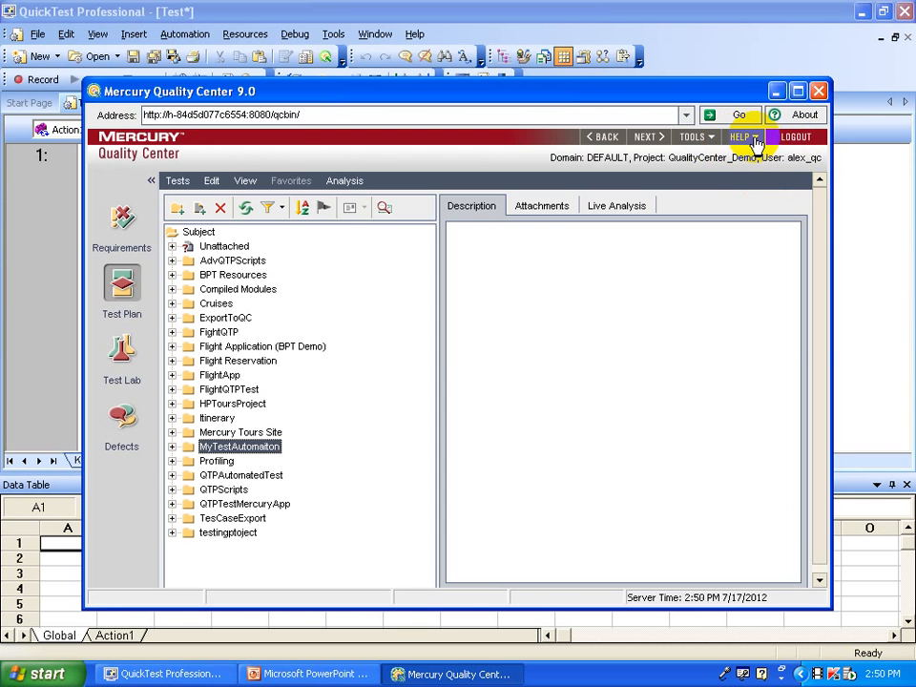
click(755, 142)
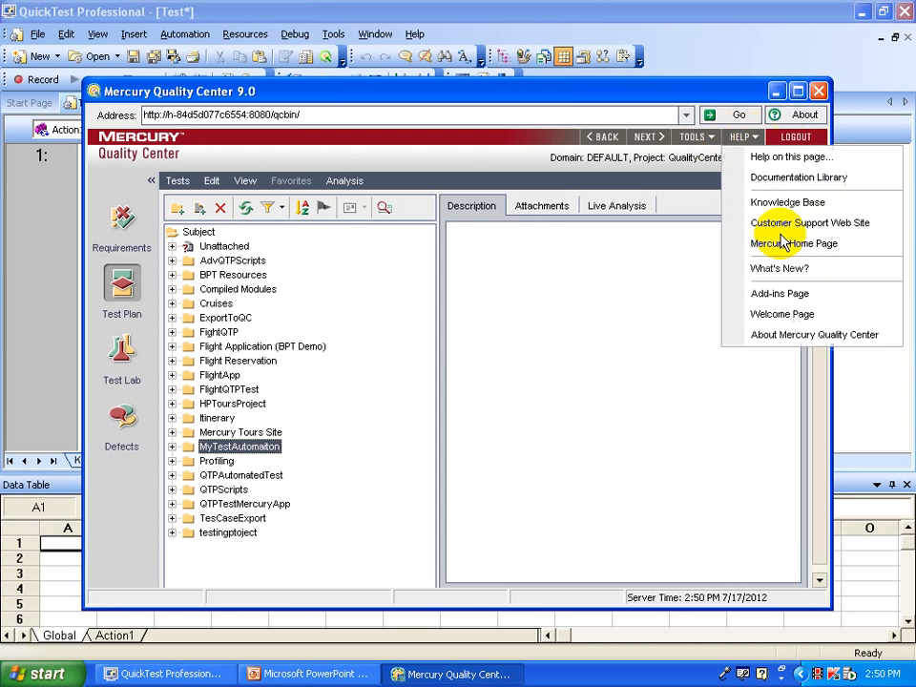
click(778, 292)
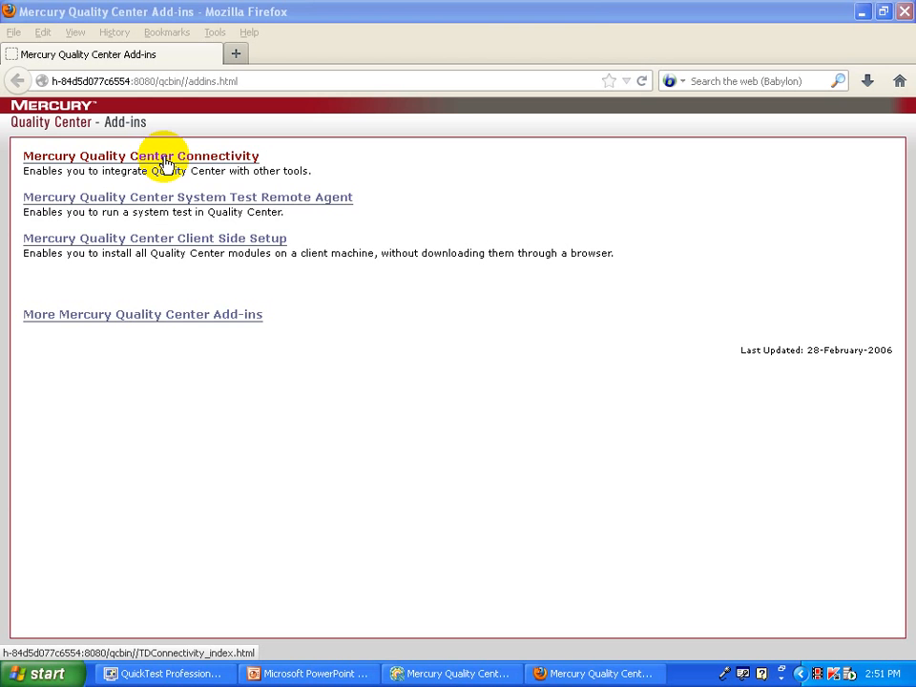
Review the Connectivity and QuickTest Professional Add-in download pages, then close Firefox.
click(164, 158)
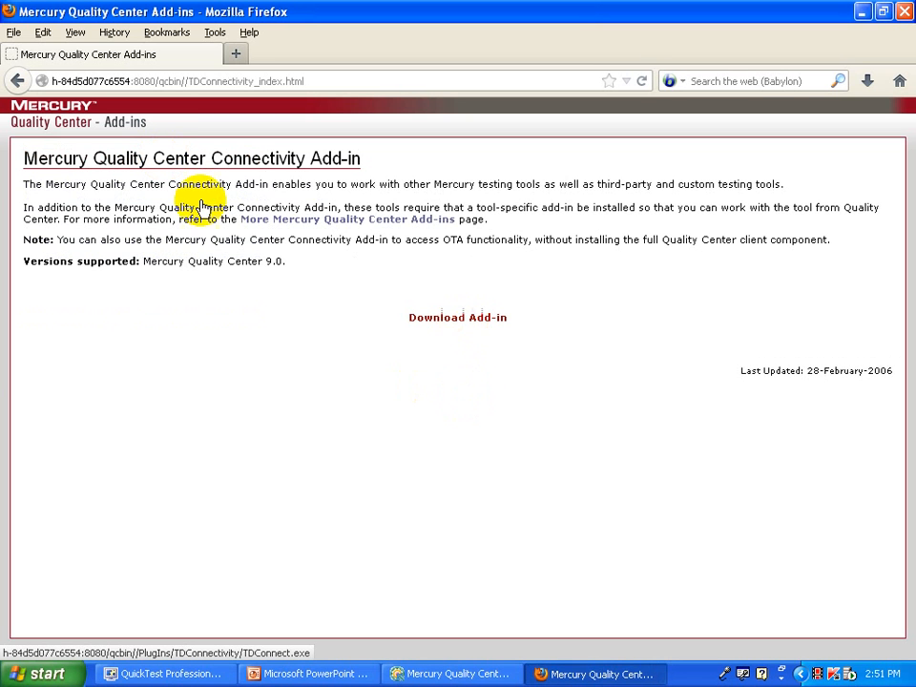
click(23, 82)
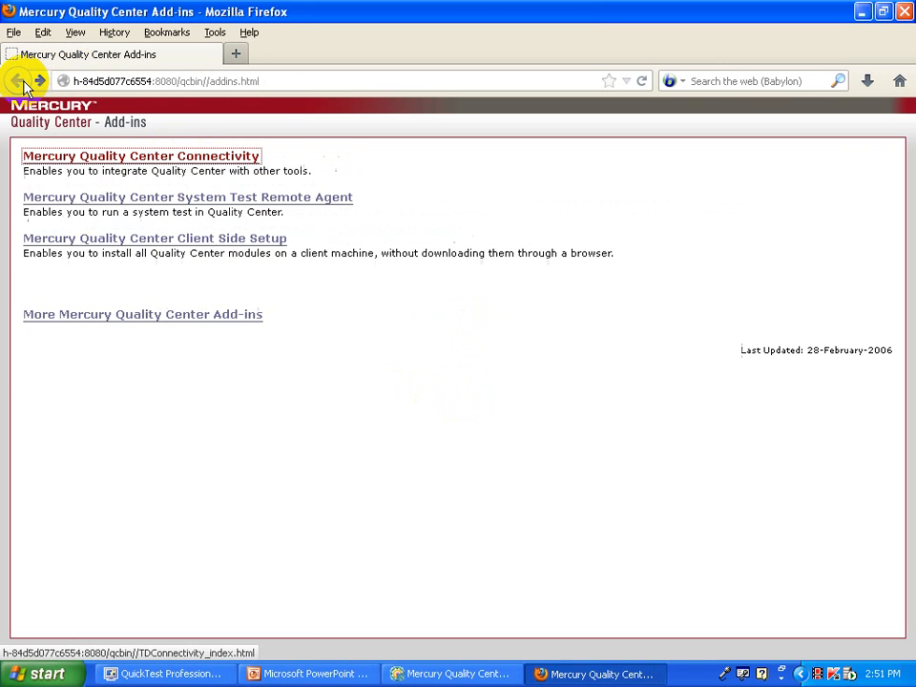
click(153, 319)
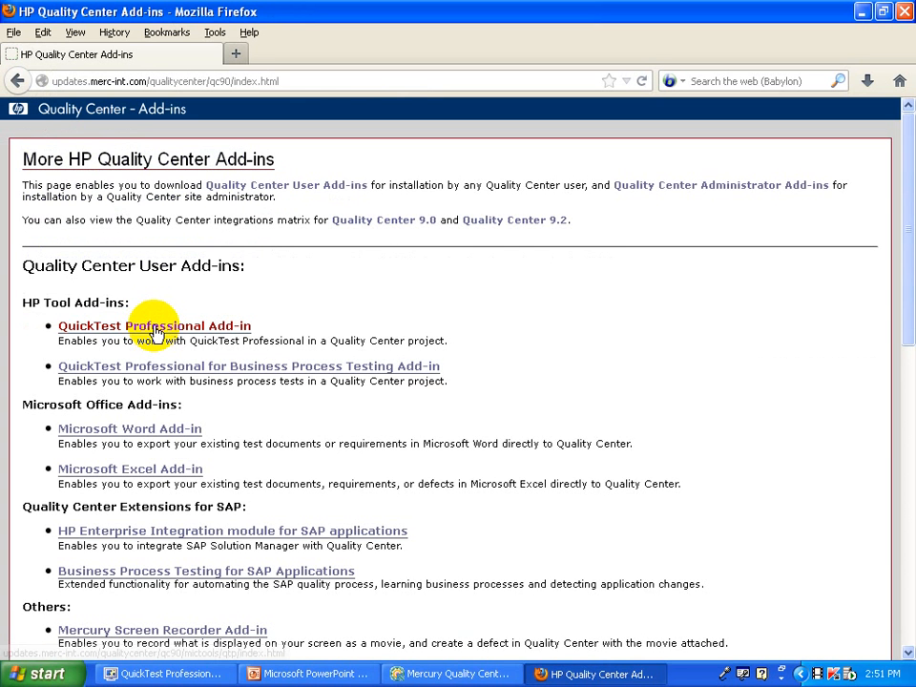
click(155, 329)
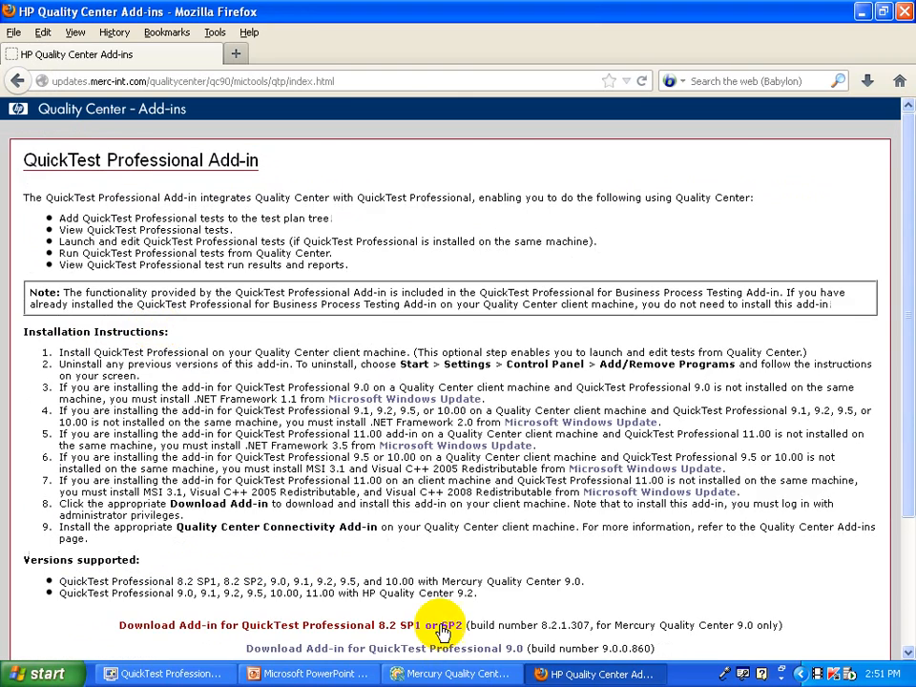
scroll(442, 632, down, 2)
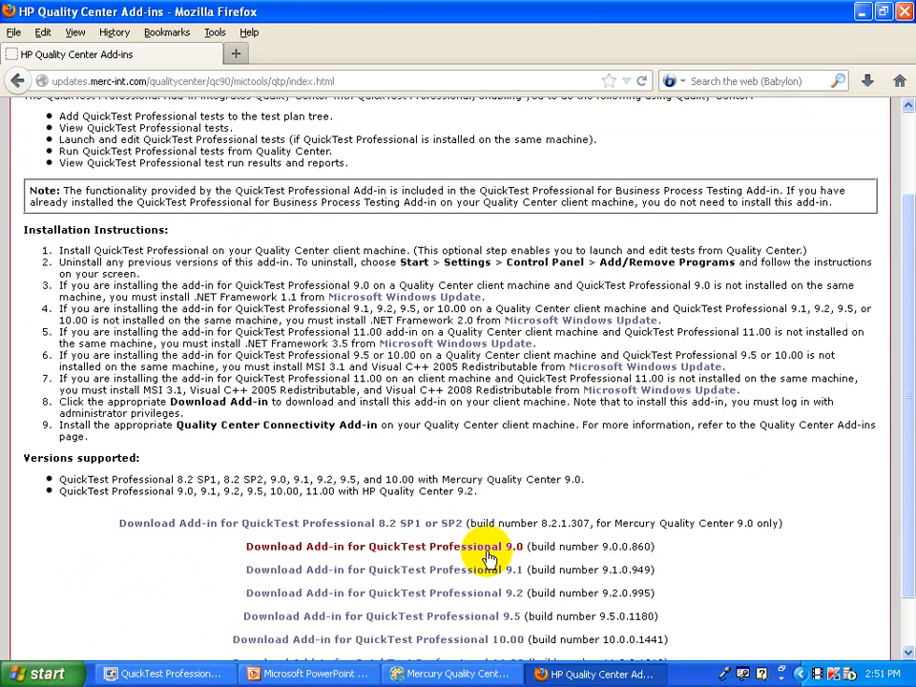
scroll(482, 553, down, 1)
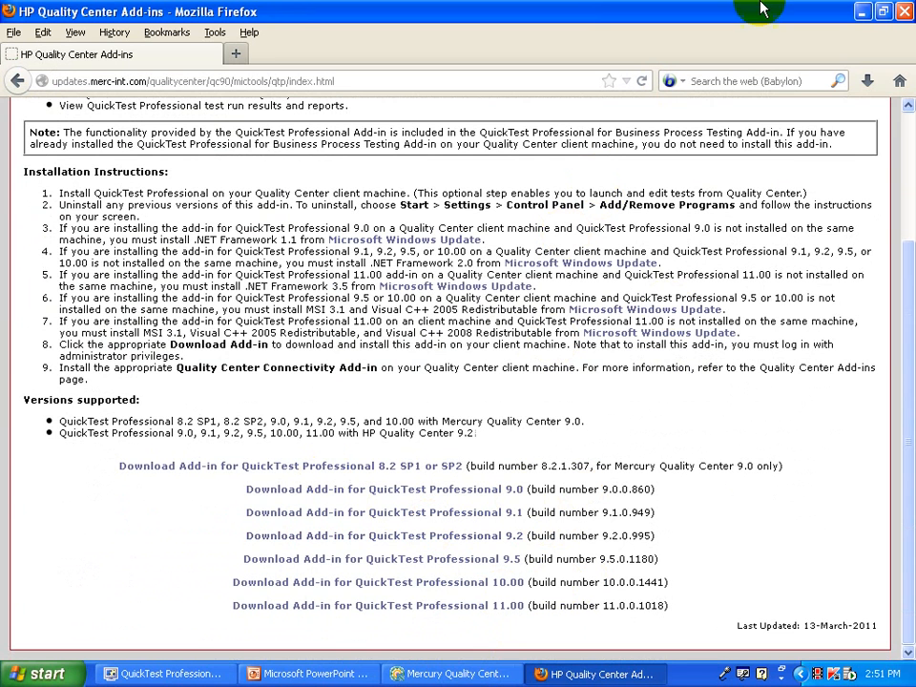
click(902, 13)
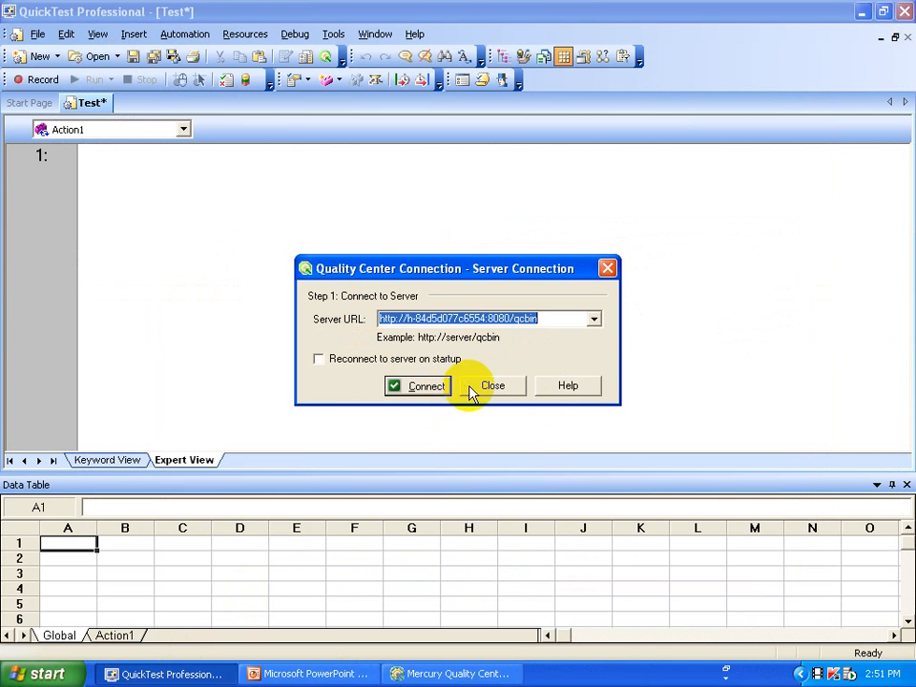
Connect and authenticate to Quality Center, log in to DEFAULT/QualityCenter_Demo, and close the dialog.
key(Escape)
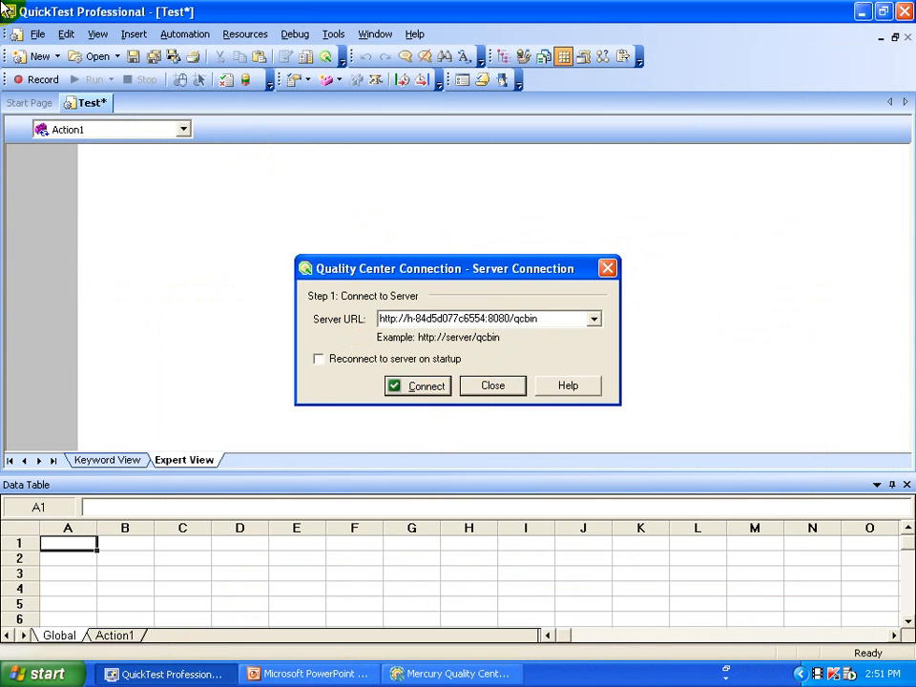
click(36, 37)
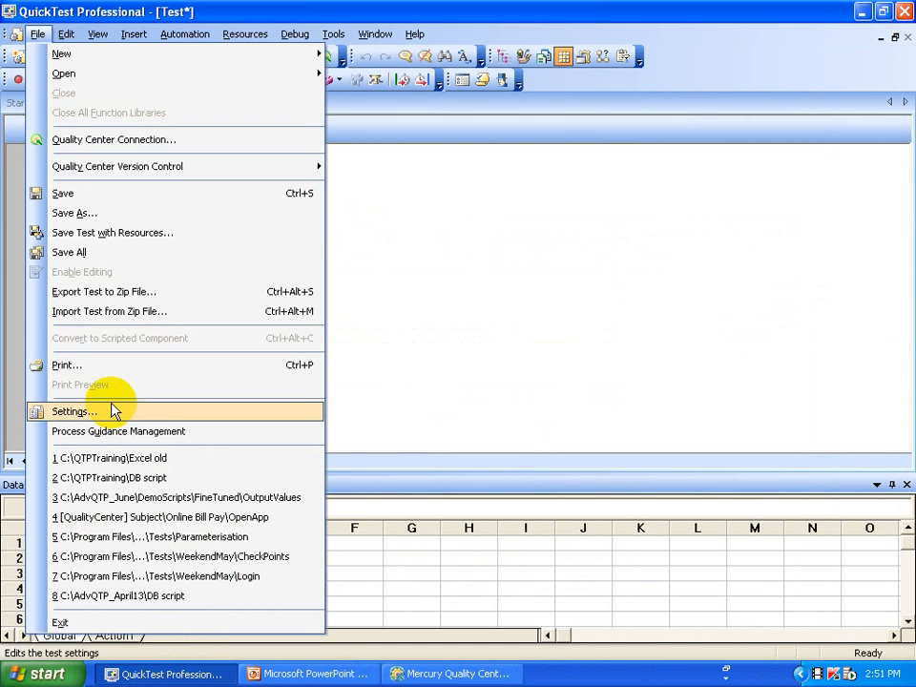
click(108, 143)
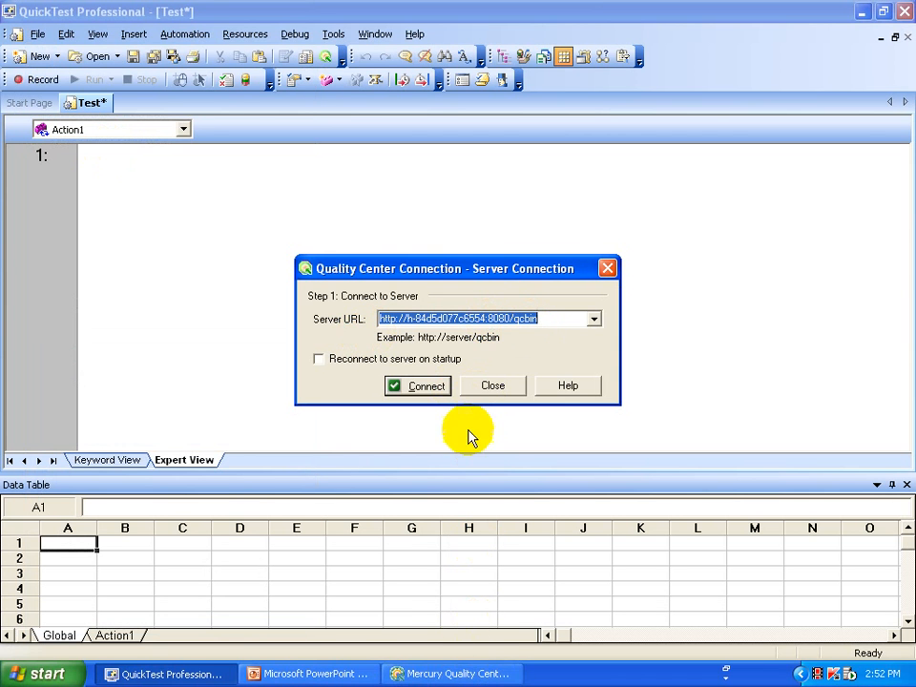
click(427, 386)
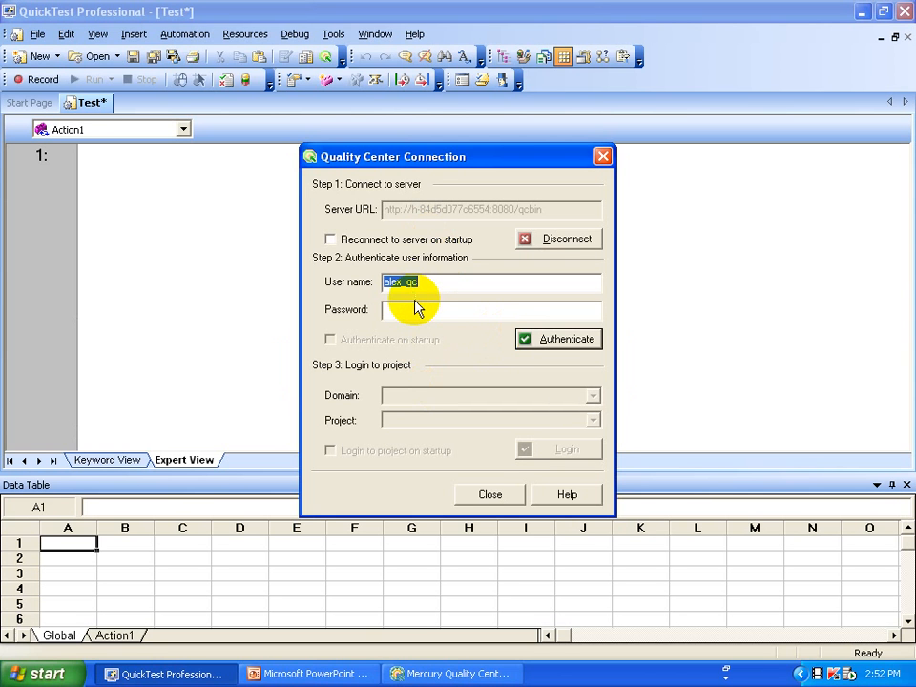
click(574, 346)
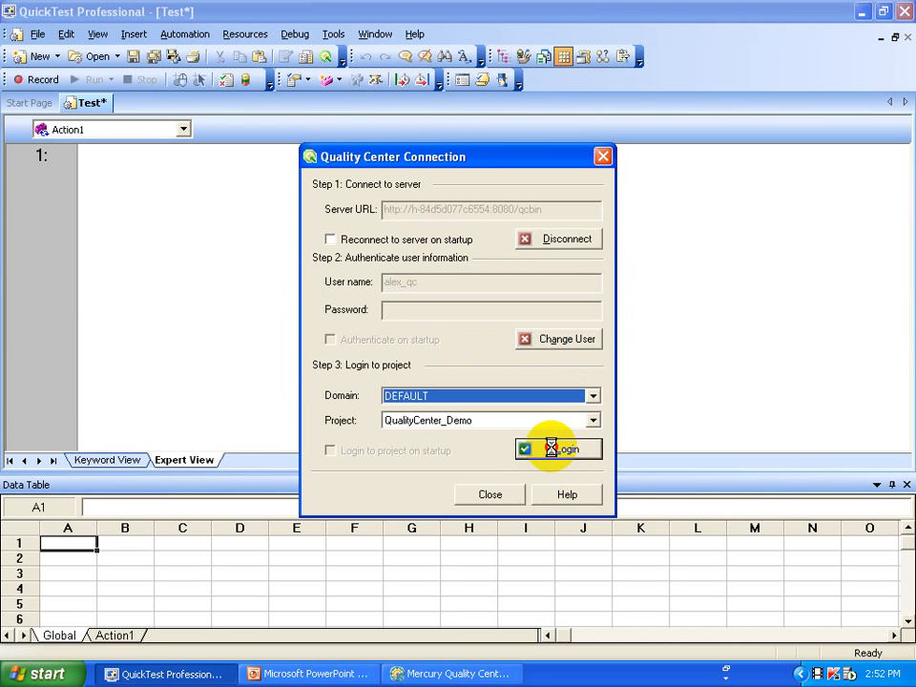
click(550, 448)
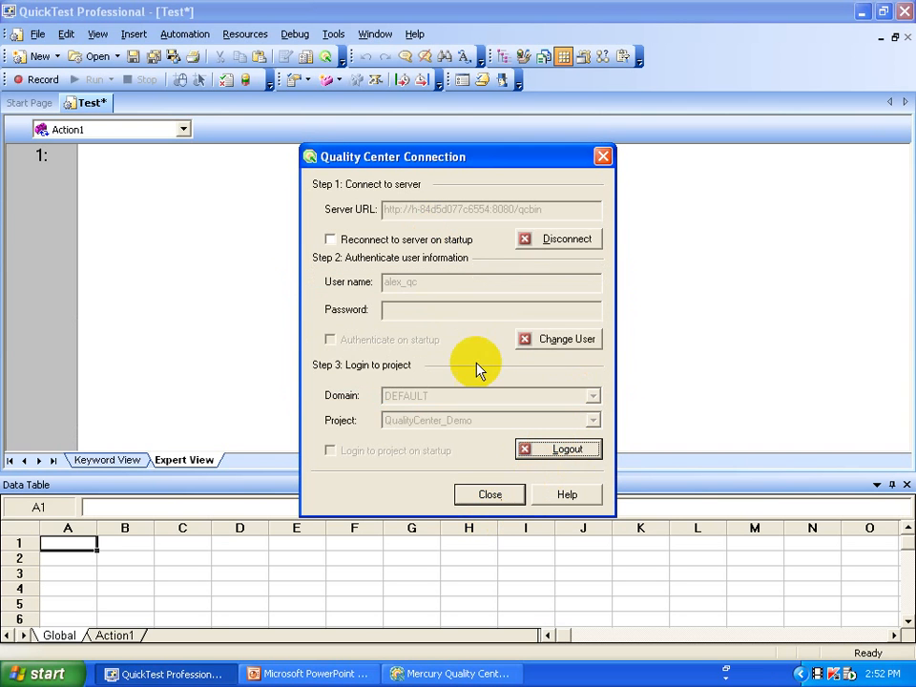
click(488, 496)
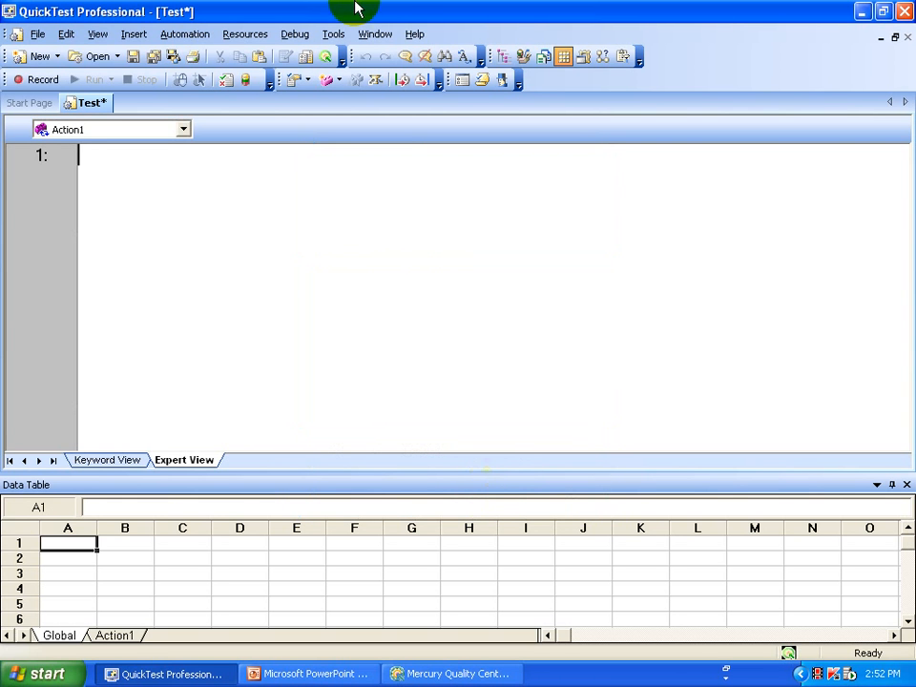
Limit Windows application record and run settings to the flight4a.exe sample app.
click(162, 35)
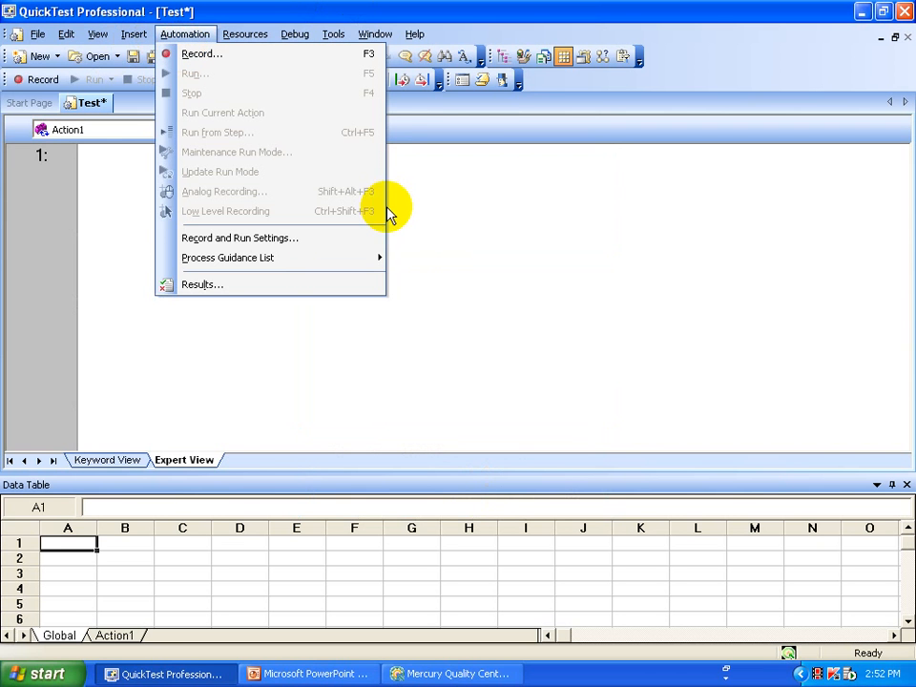
click(303, 238)
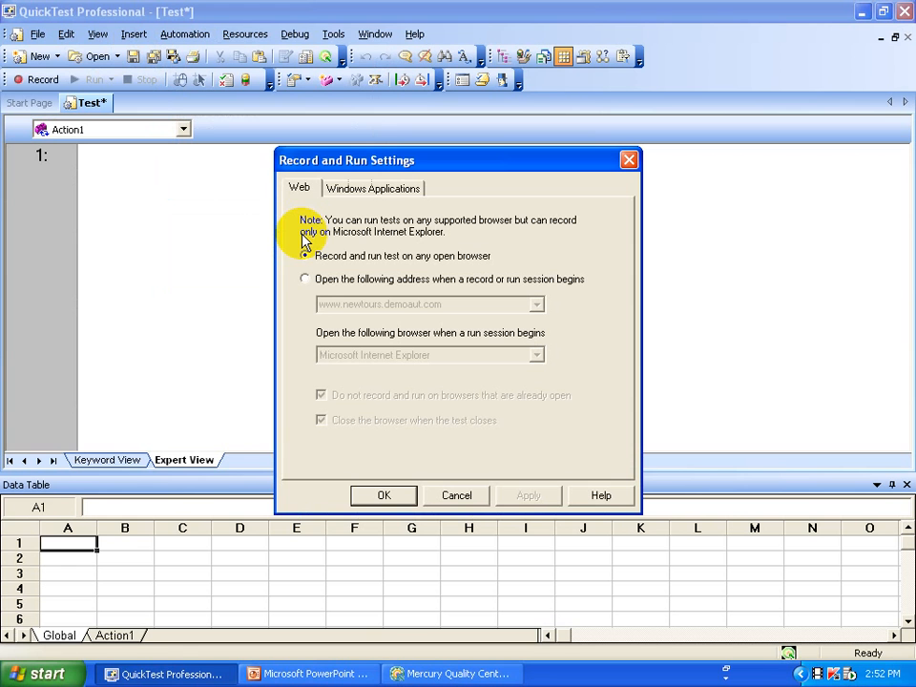
click(393, 190)
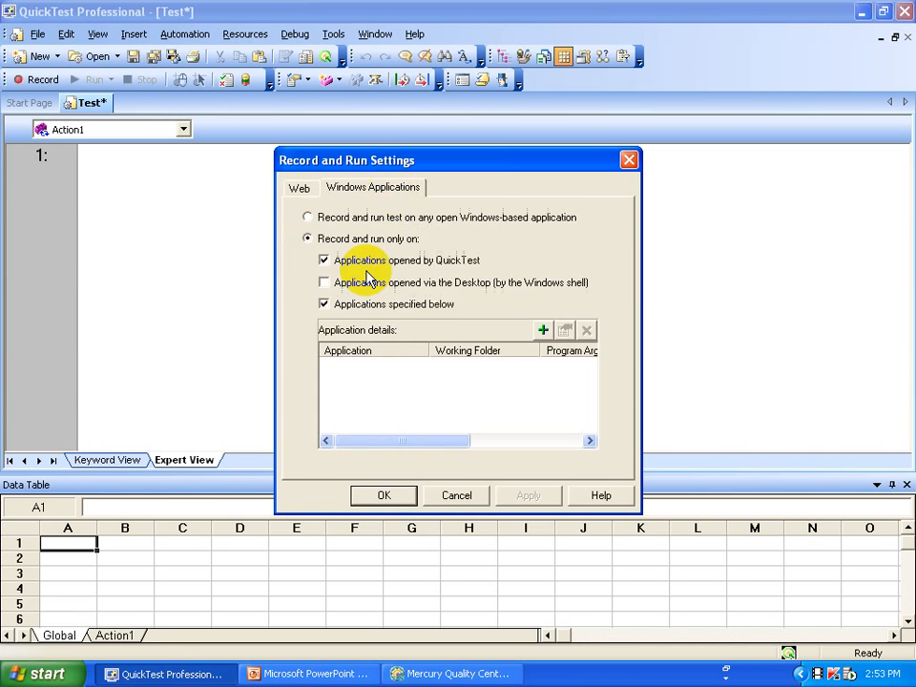
click(543, 331)
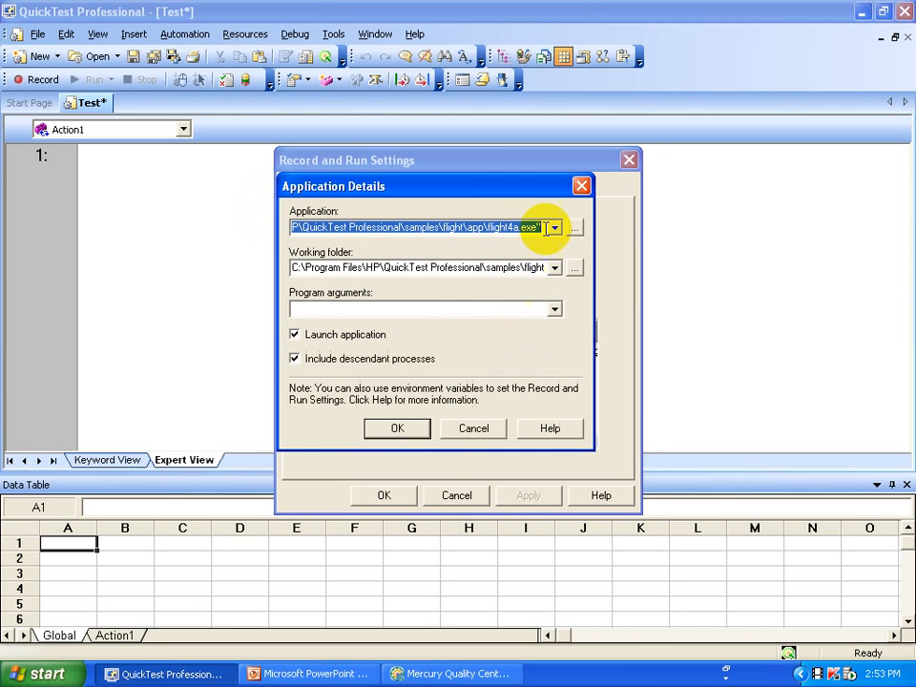
click(402, 431)
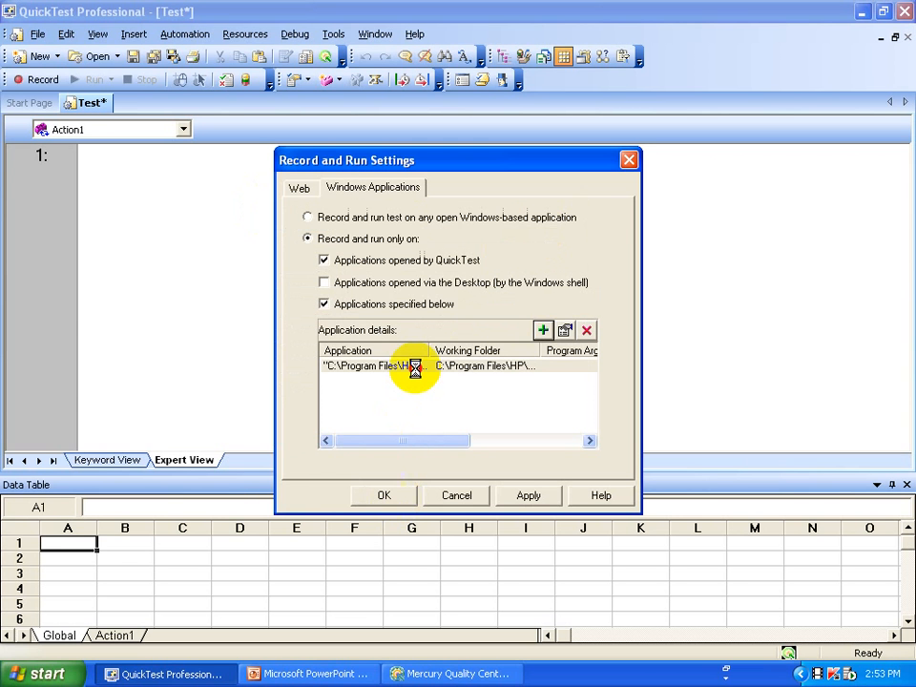
key(Return)
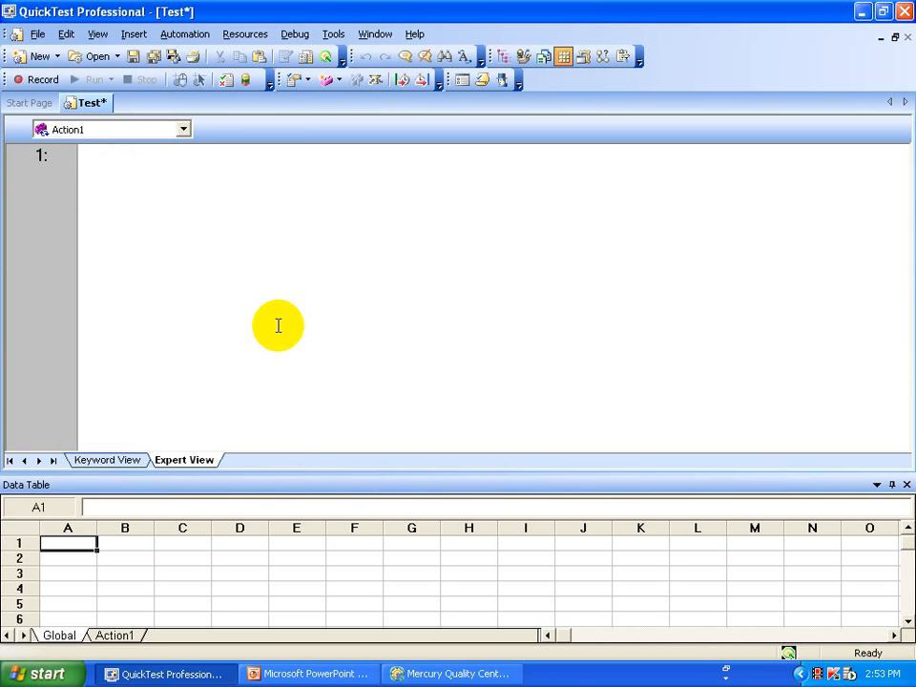
Start a recording session on the empty test.
click(38, 80)
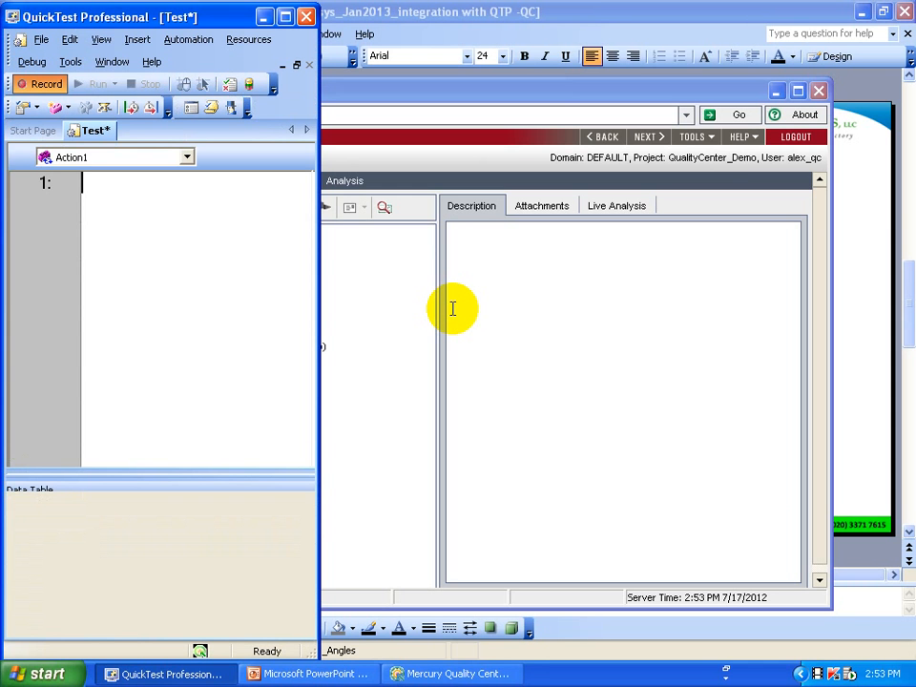
Record entering the agent name and password in the flight Login dialog and confirming with OK.
key(F3)
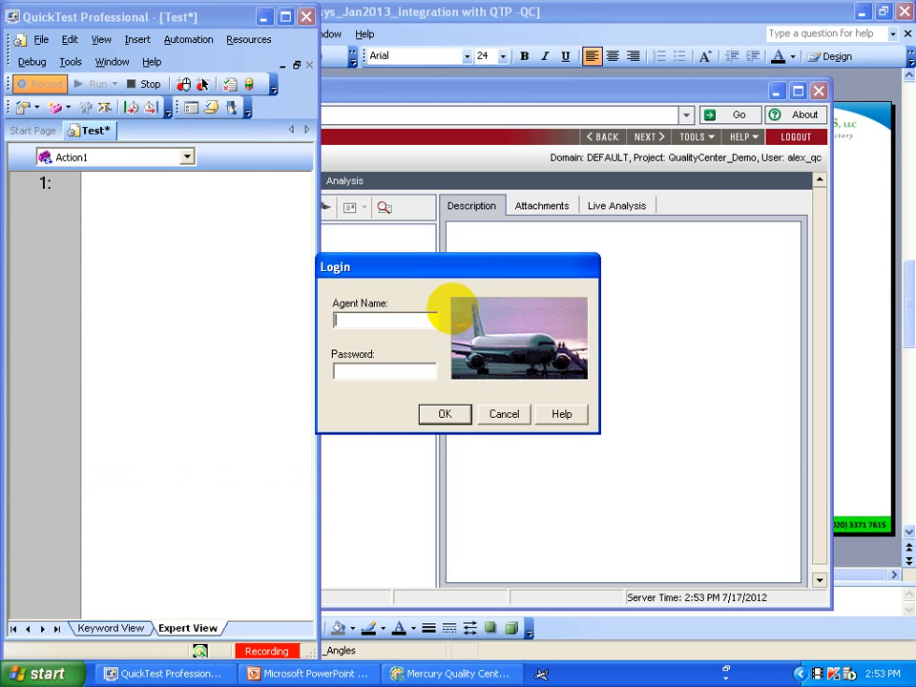
text(test)
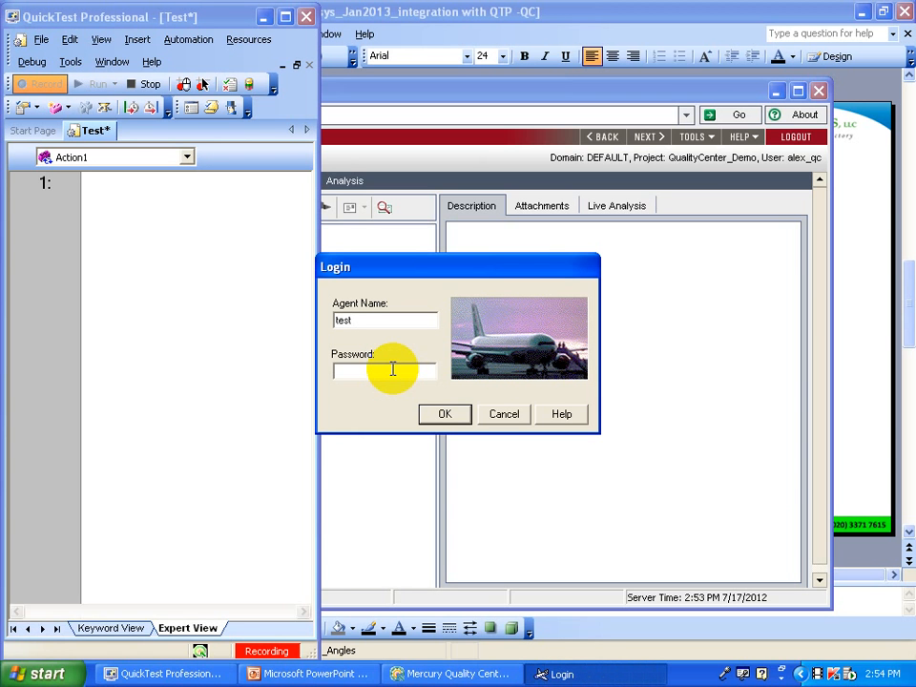
click(392, 368)
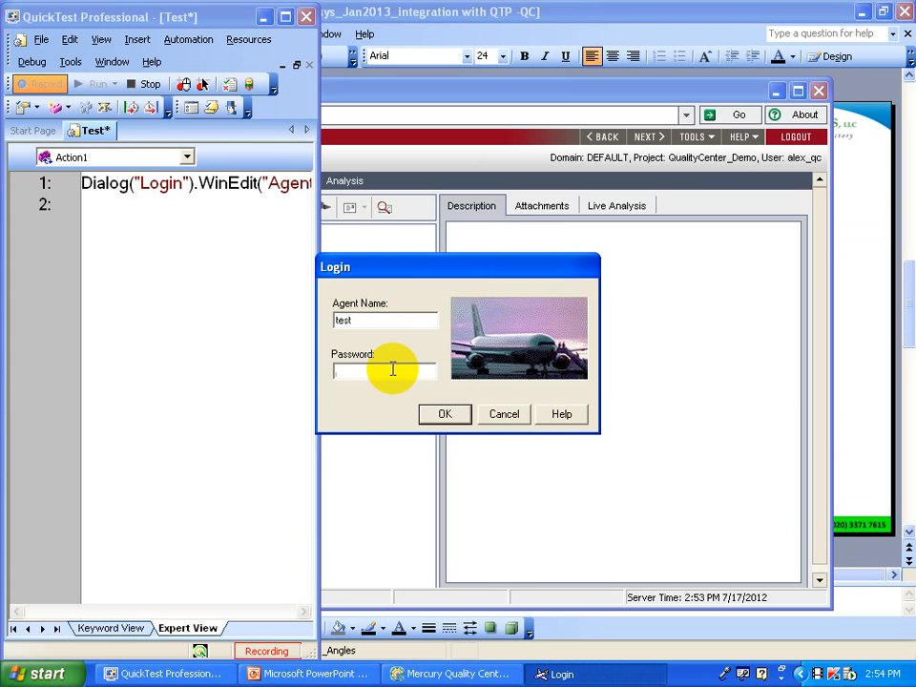
text(mercury)
click(436, 420)
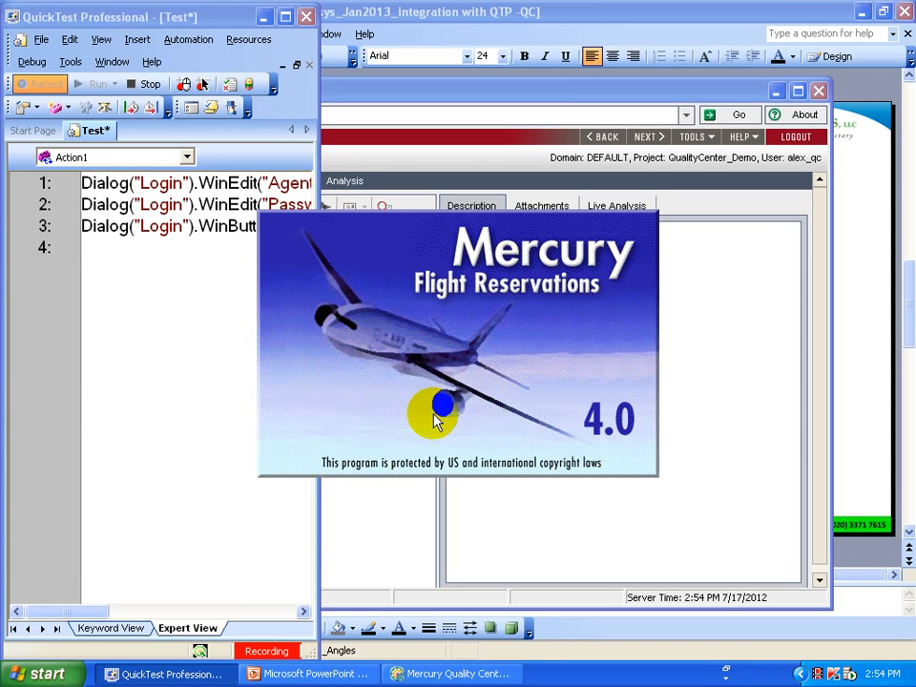
click(434, 418)
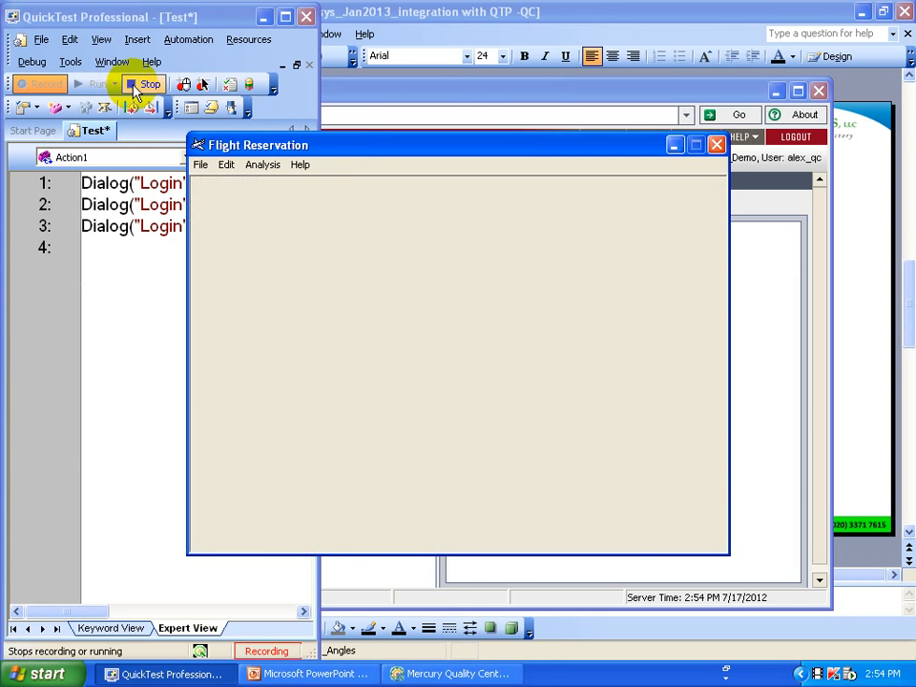
Stop recording and bring up the Save Test dialog for the login steps.
click(136, 88)
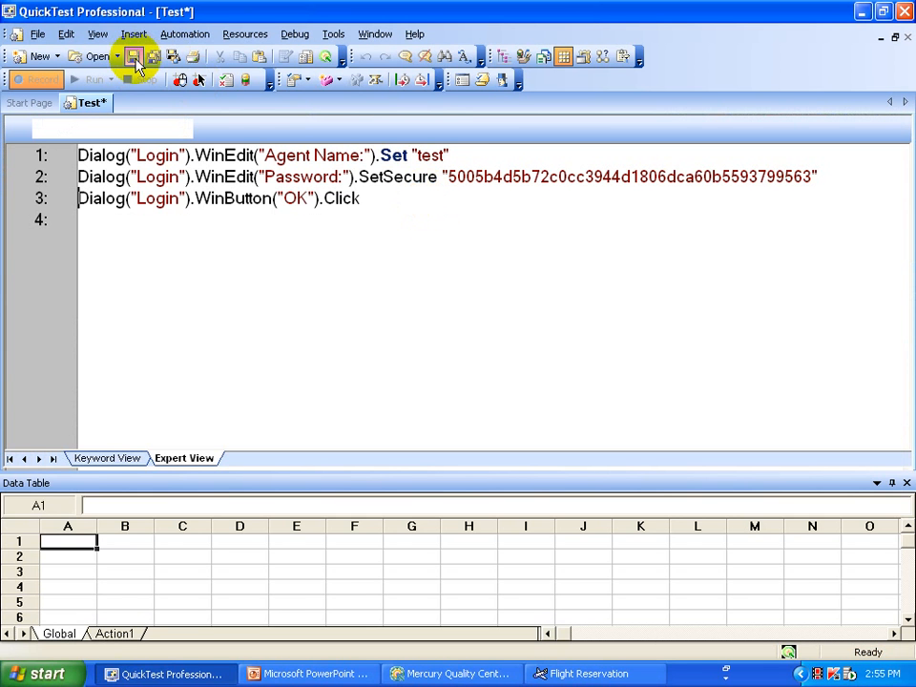
click(135, 59)
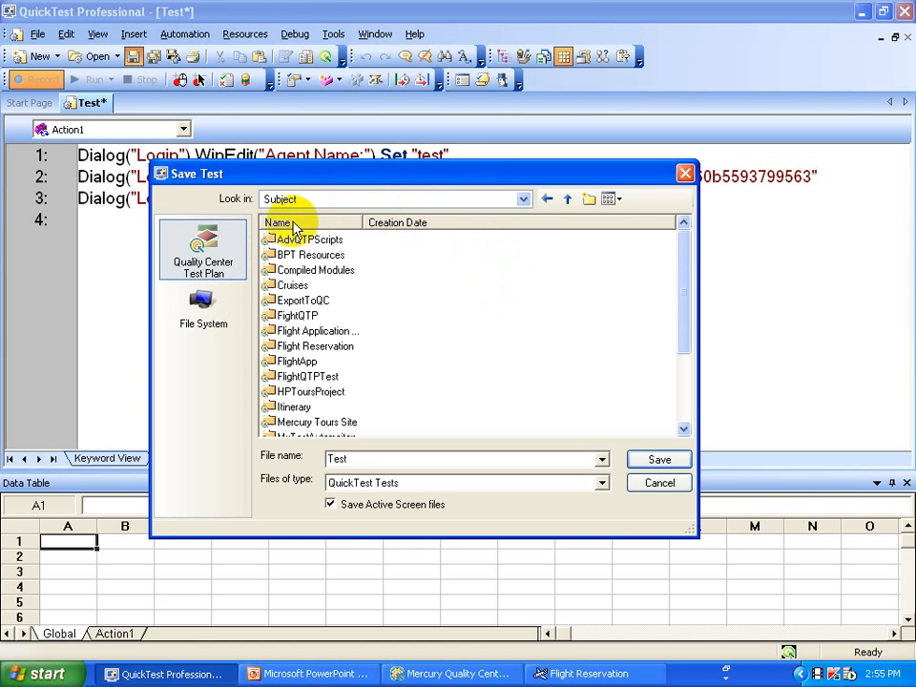
Target the Quality Center Test Plan Subject folder and add a new folder there.
click(202, 323)
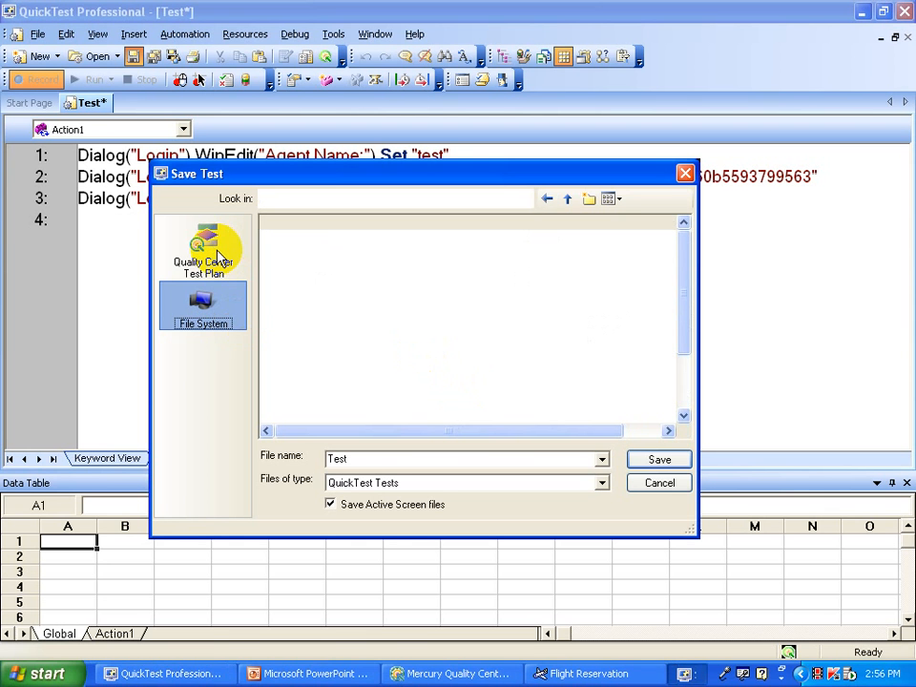
click(217, 251)
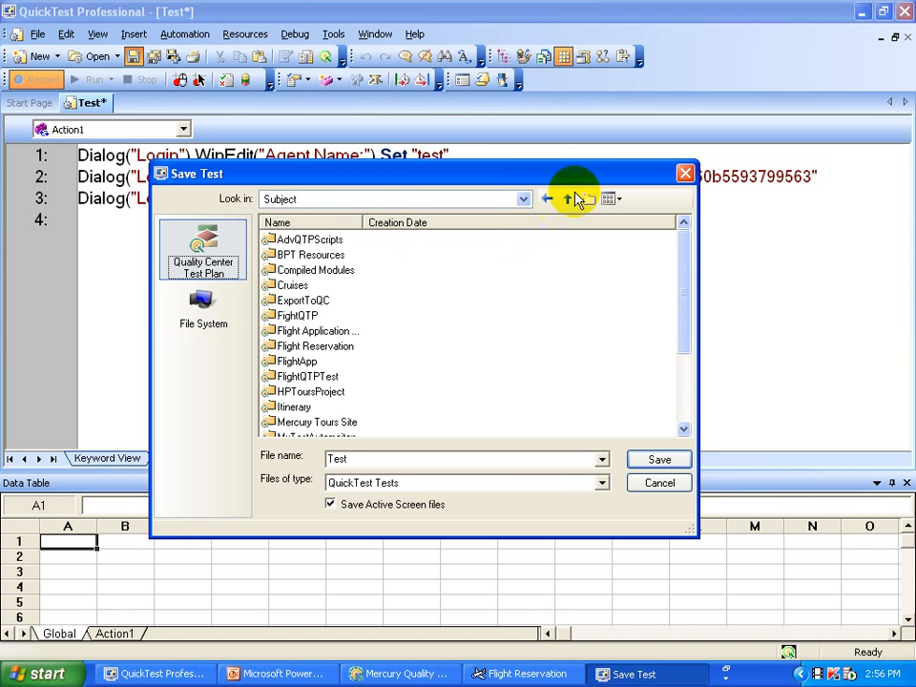
click(583, 202)
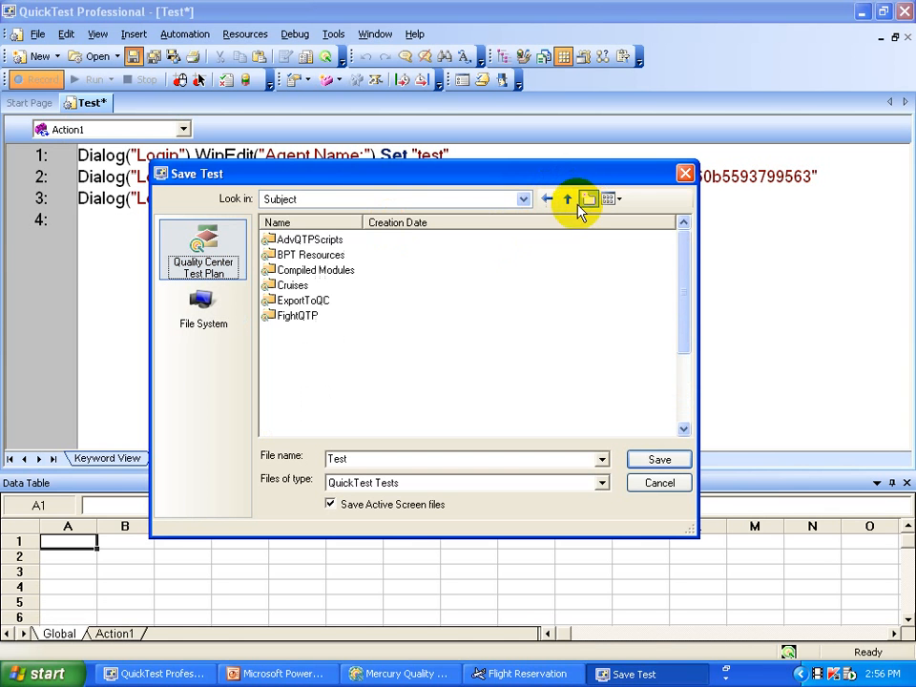
click(589, 200)
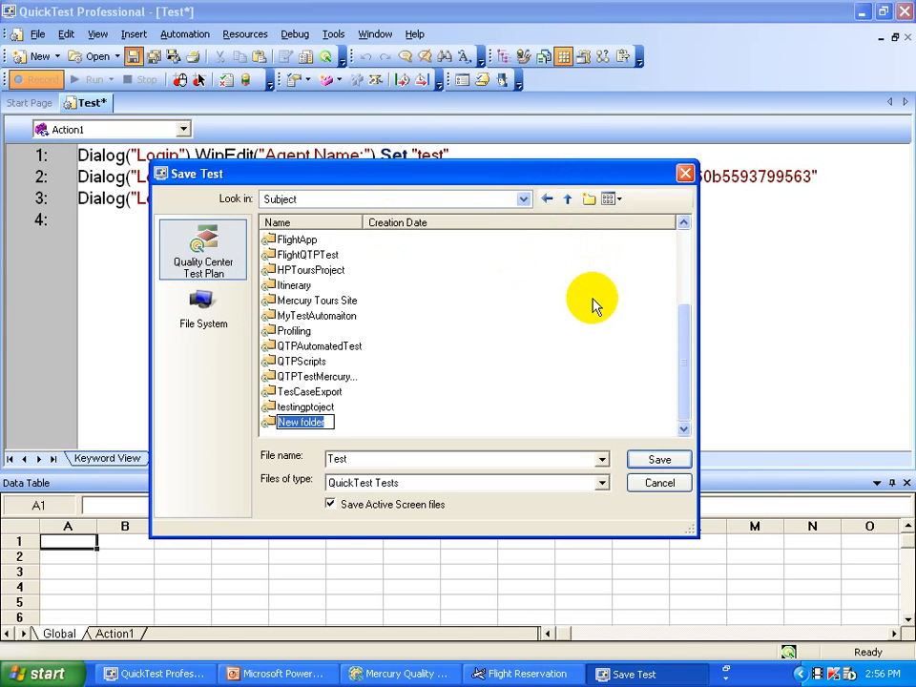
Name the new folder DEMOScripts and open it.
text(DE)
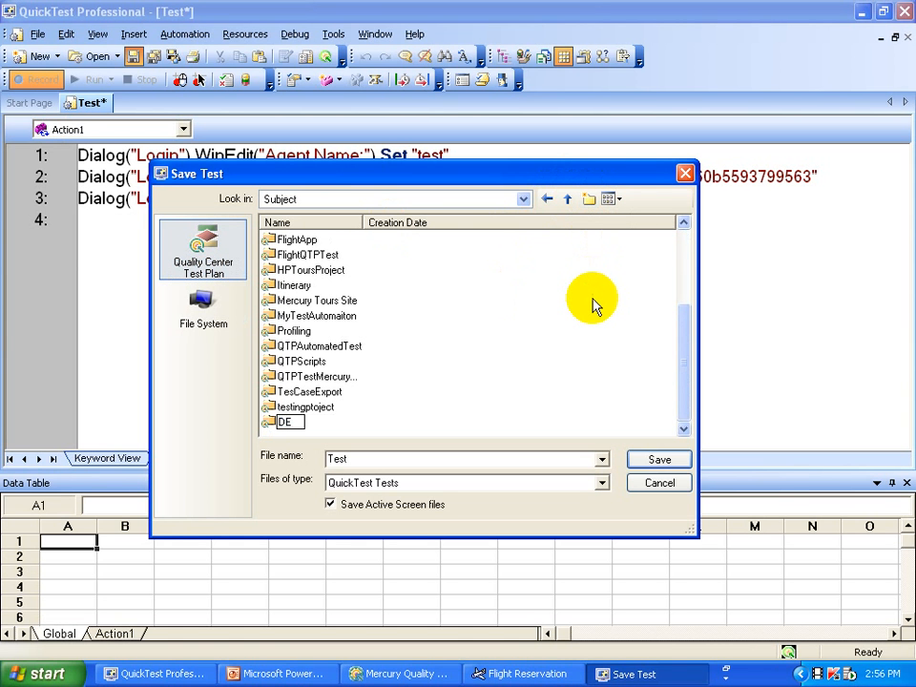
text(MOScripts)
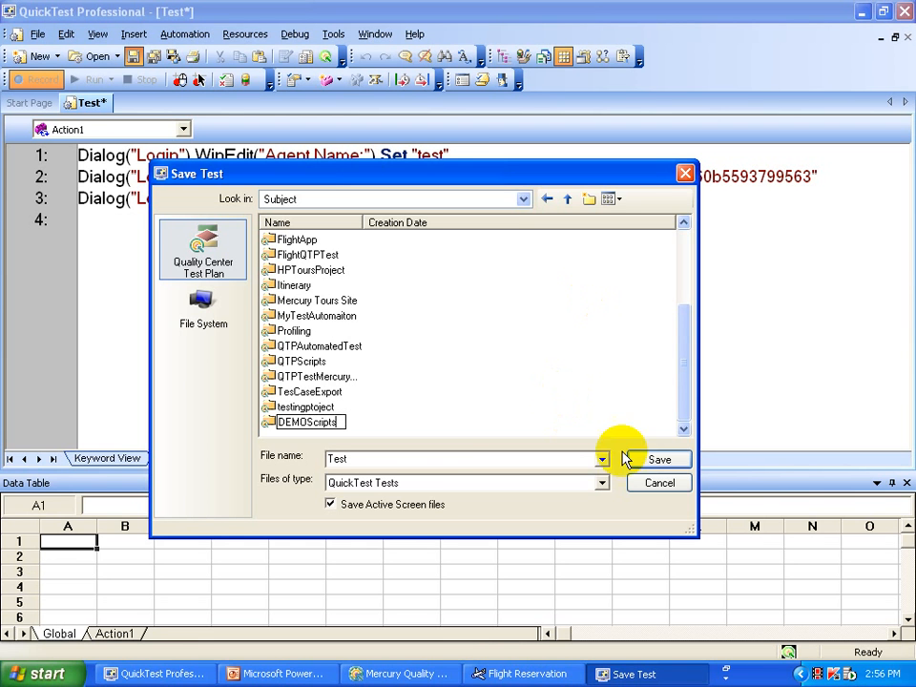
click(431, 458)
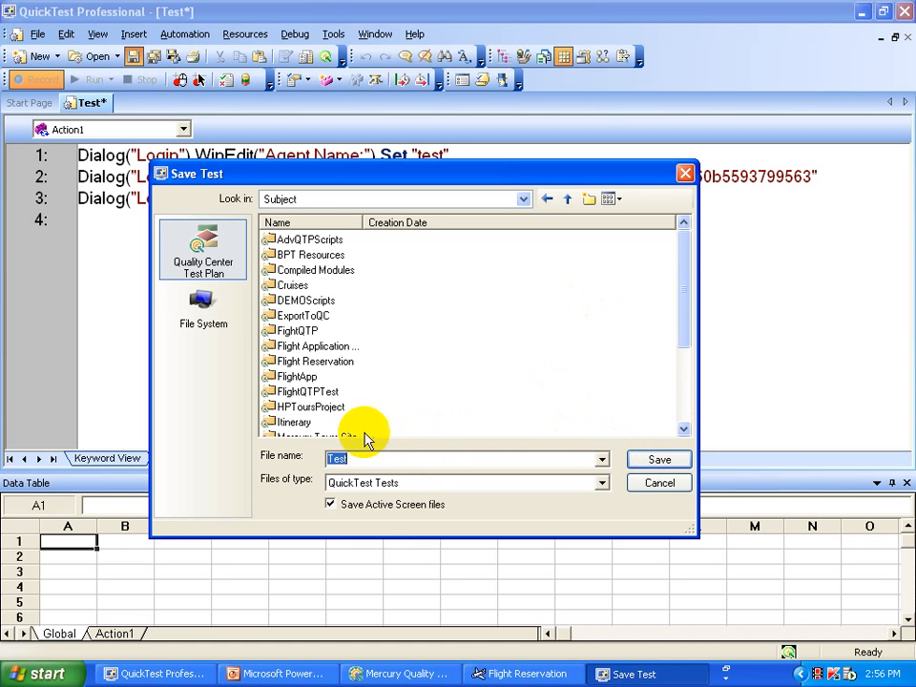
click(679, 395)
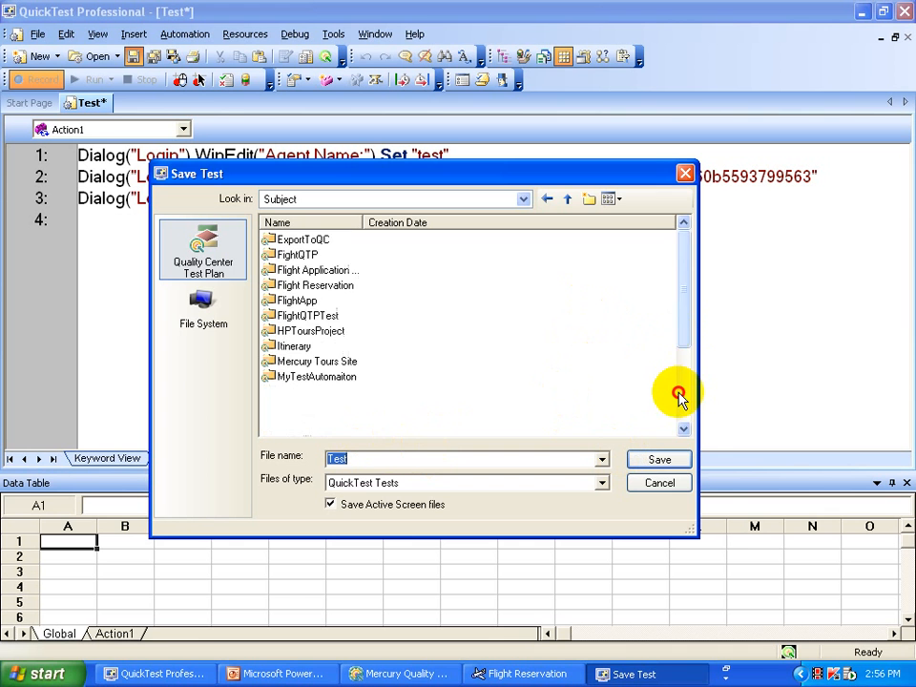
drag(679, 395, 679, 322)
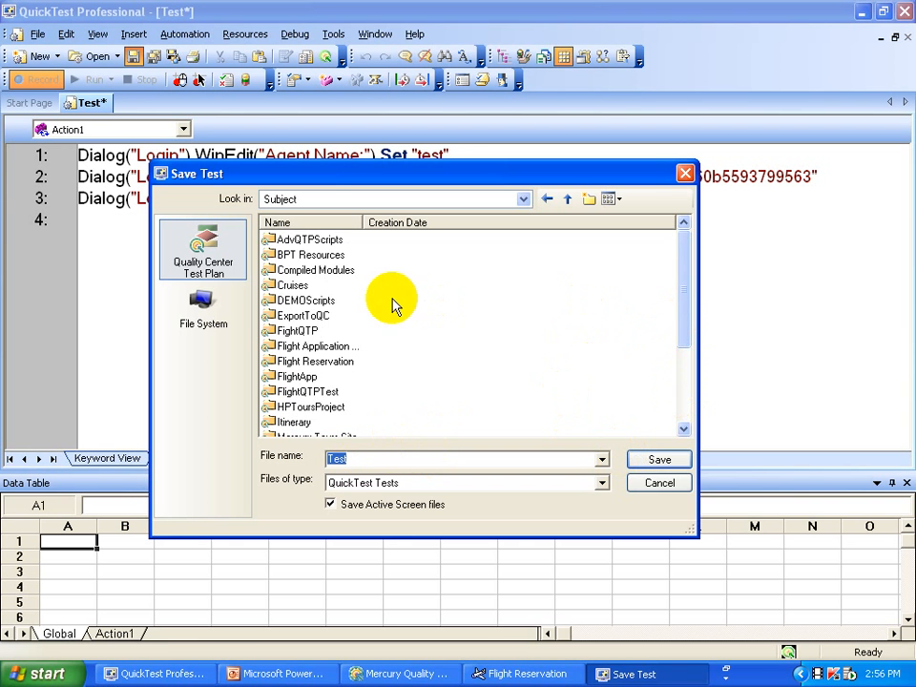
double_click(325, 300)
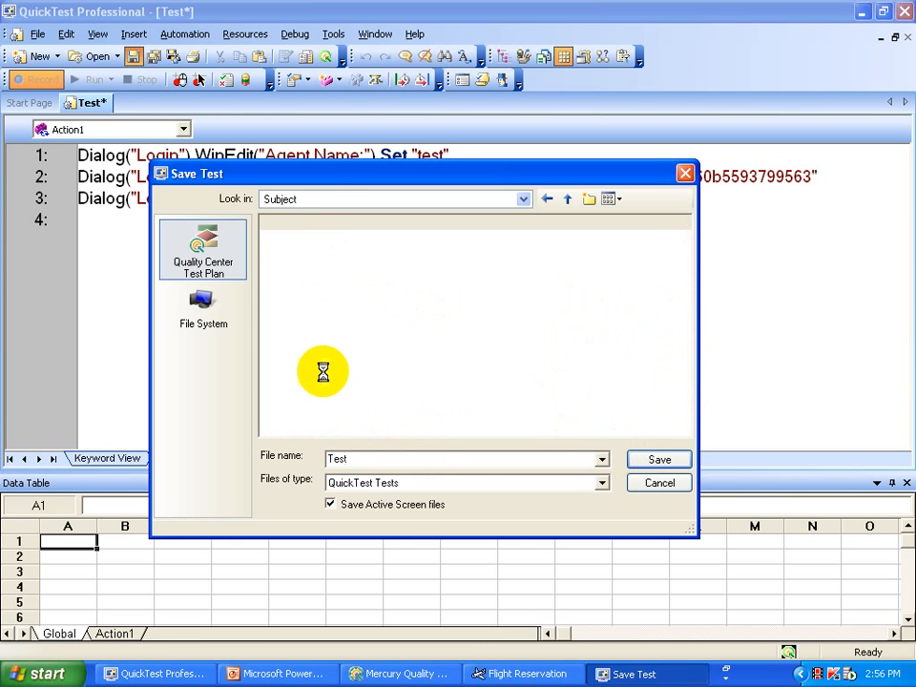
Save the test as Login inside Subject\DEMOScripts.
double_click(380, 455)
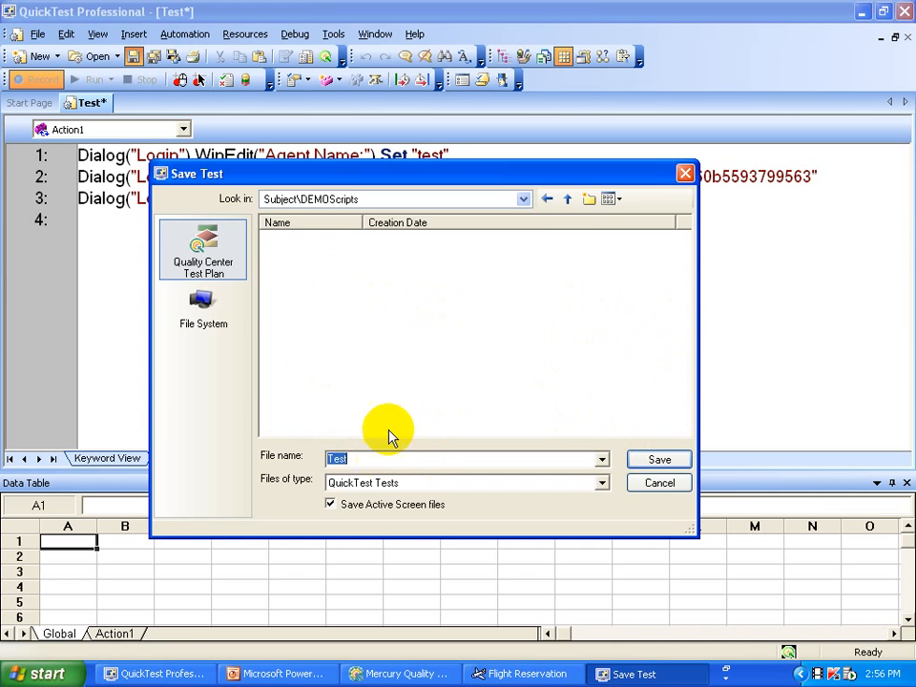
text(Login)
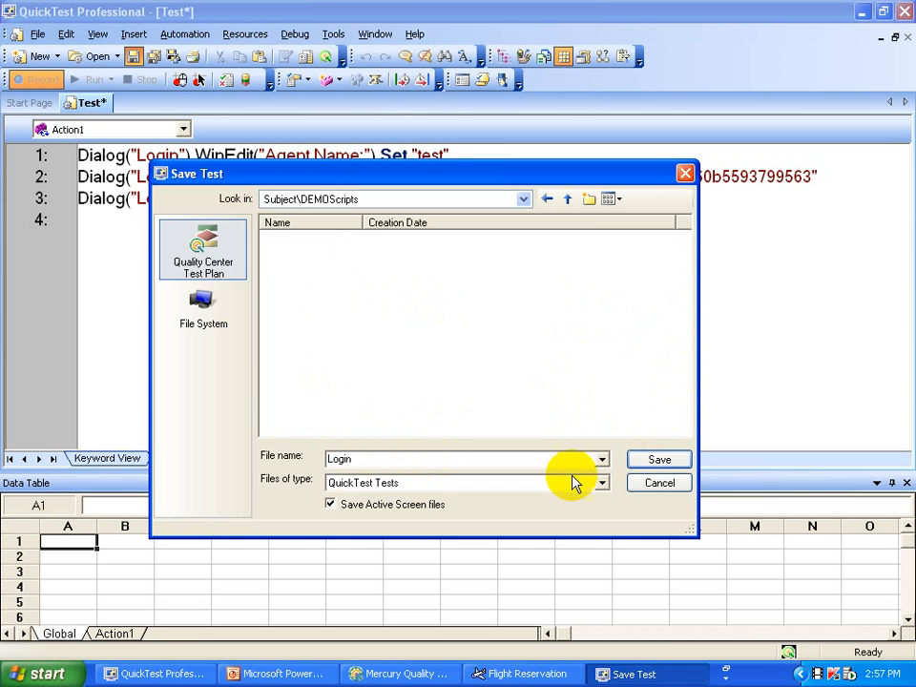
click(665, 460)
click(665, 461)
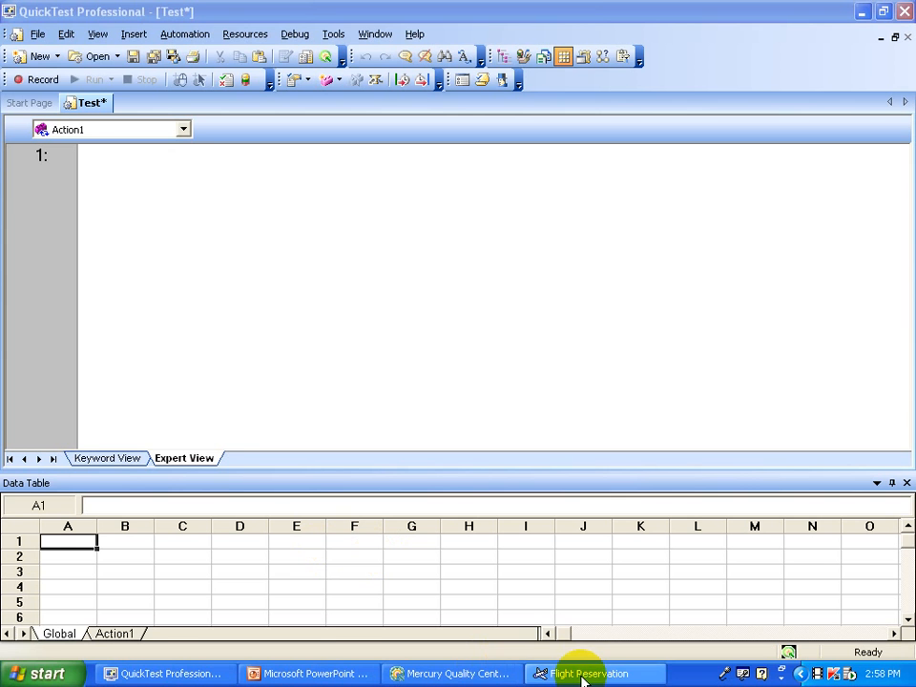
Record a new test that activates and then closes the Flight Reservation window.
click(51, 86)
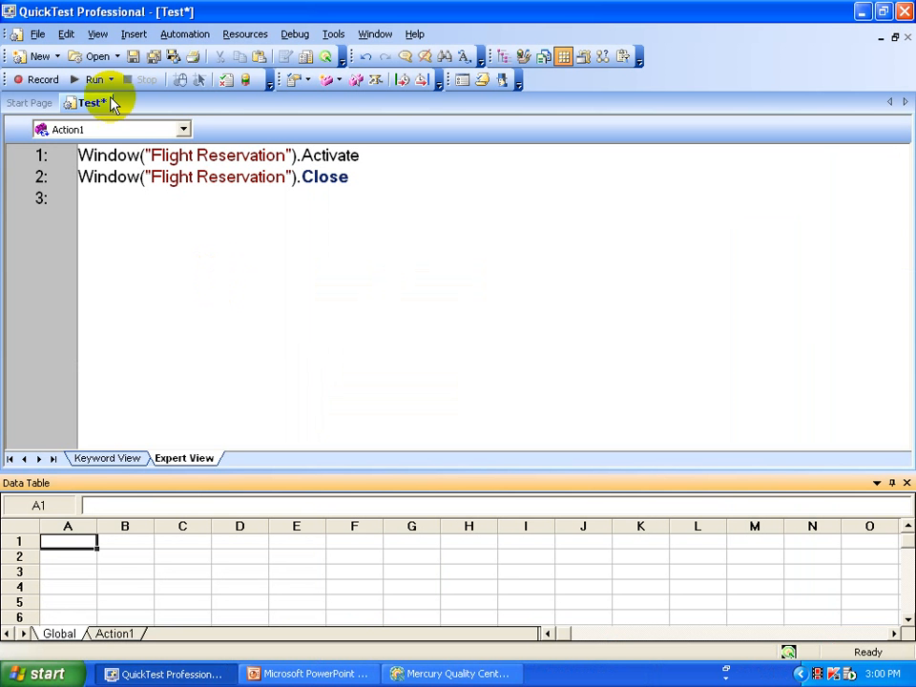
Save the close-window test as Closeapp in Subject\DEMOScripts, then bring Quality Center forward.
click(38, 38)
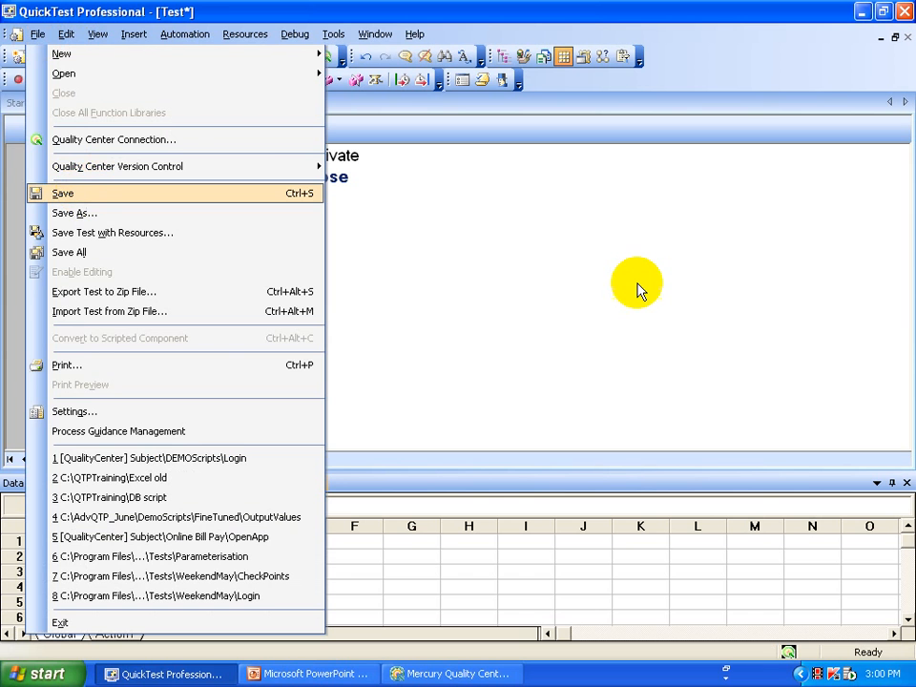
click(637, 284)
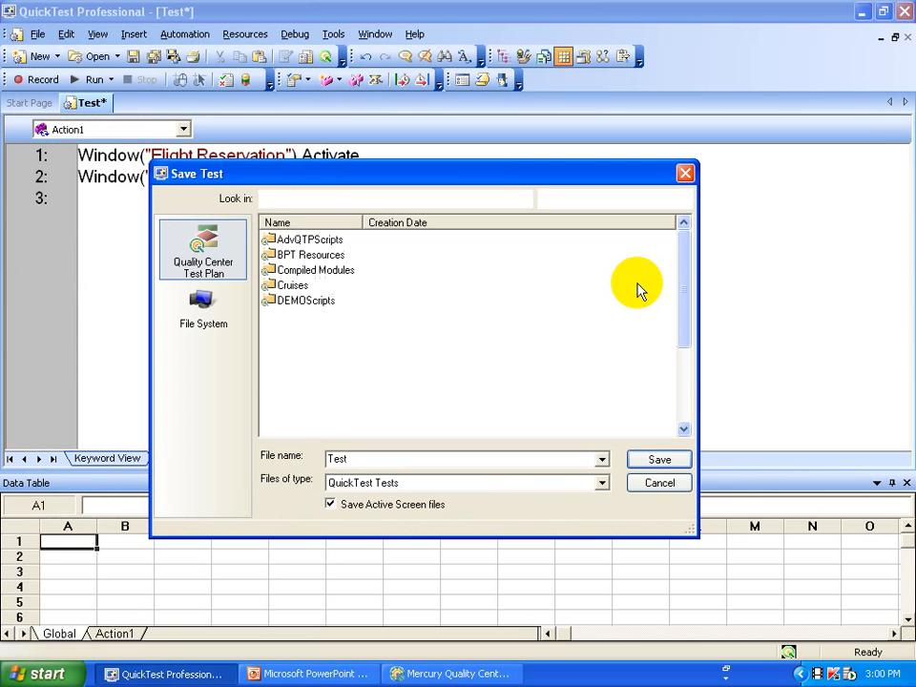
double_click(307, 300)
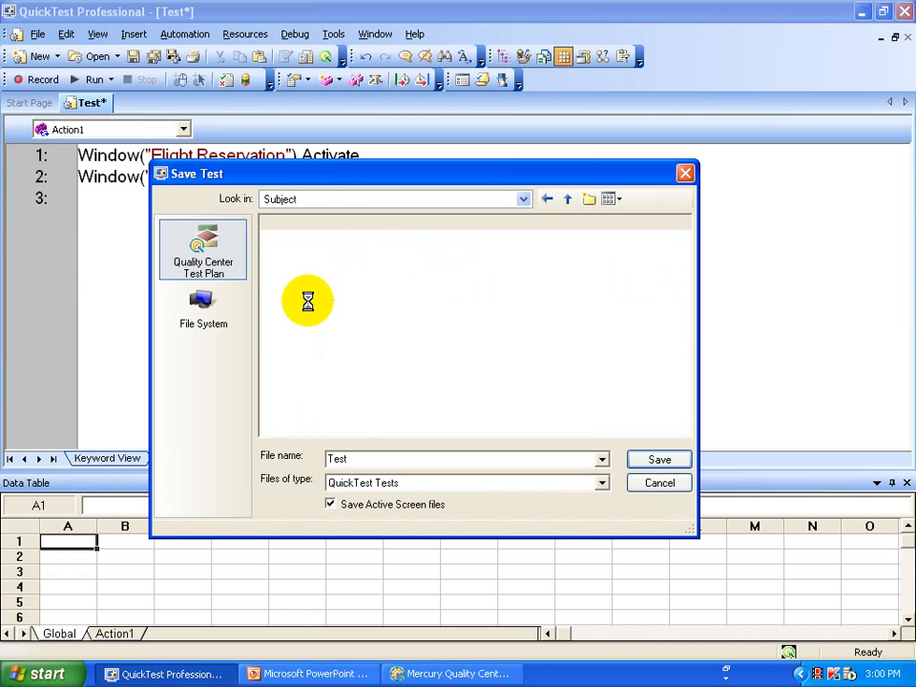
double_click(376, 457)
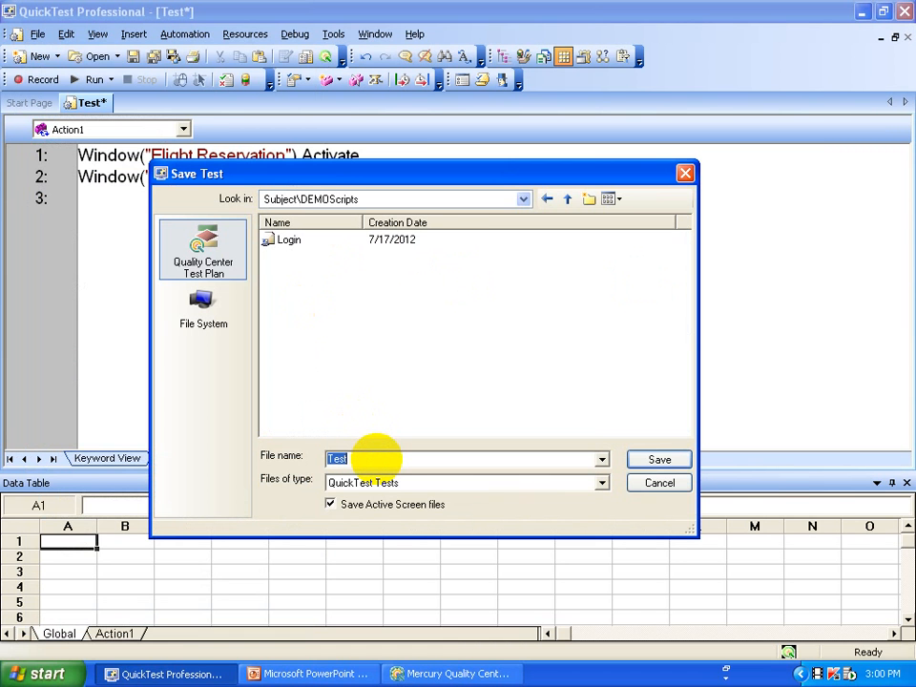
text(Closeapp)
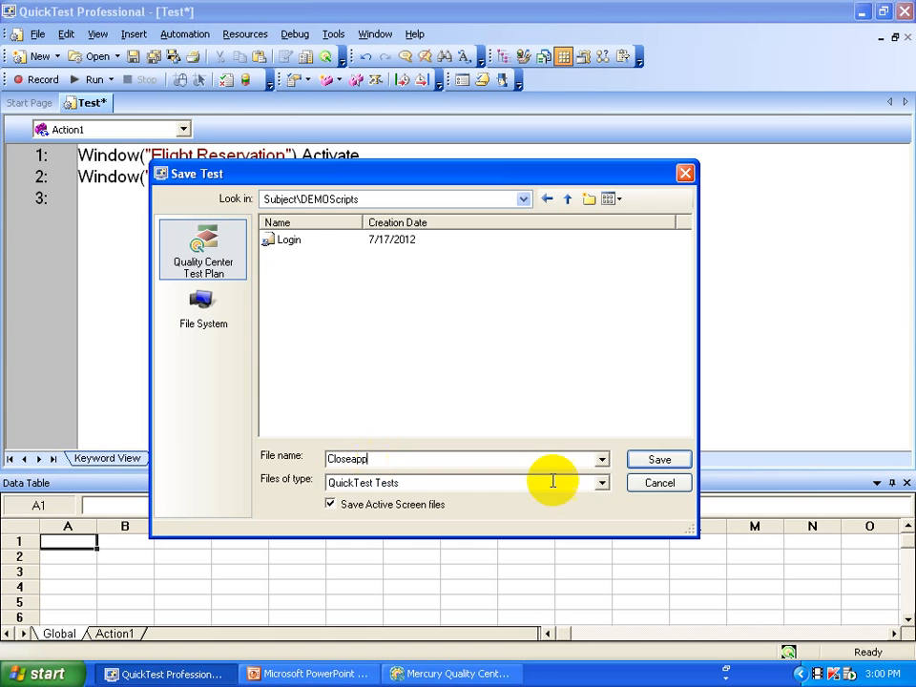
click(681, 466)
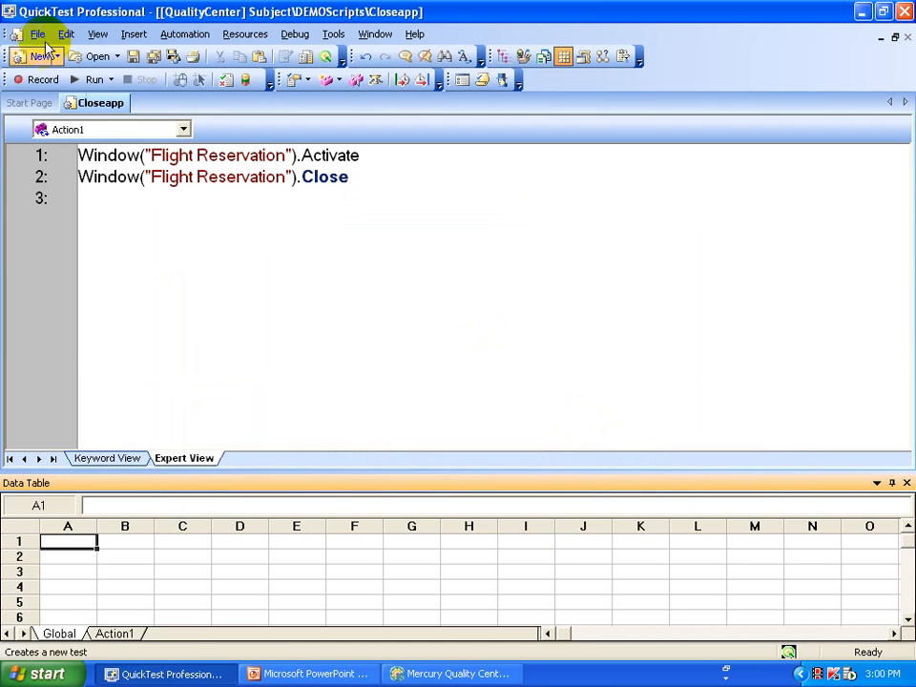
click(419, 675)
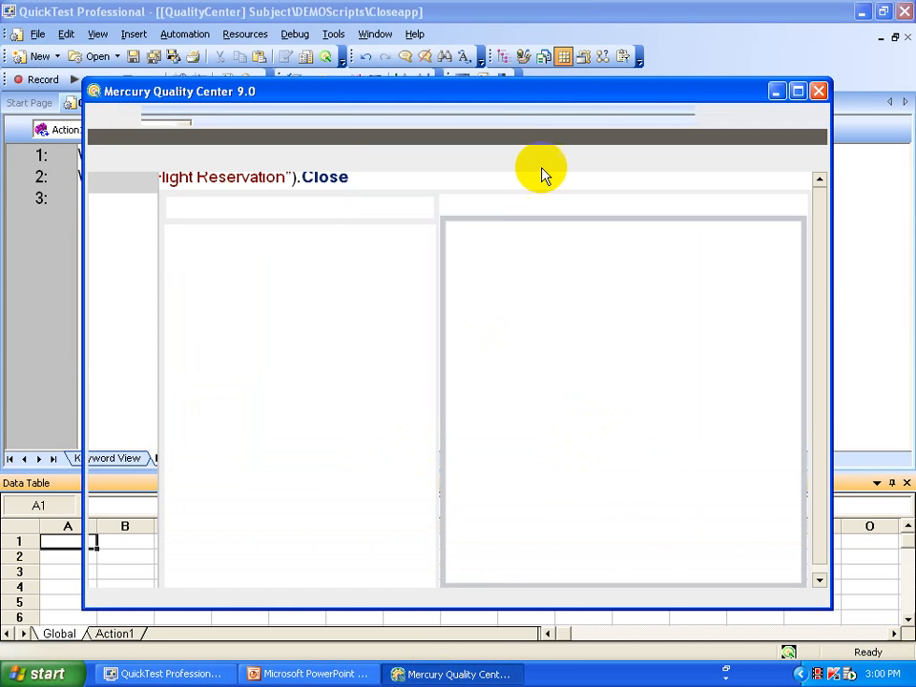
Maximize the Quality Center window and show the Test Lab's test set folders.
click(536, 93)
double_click(536, 92)
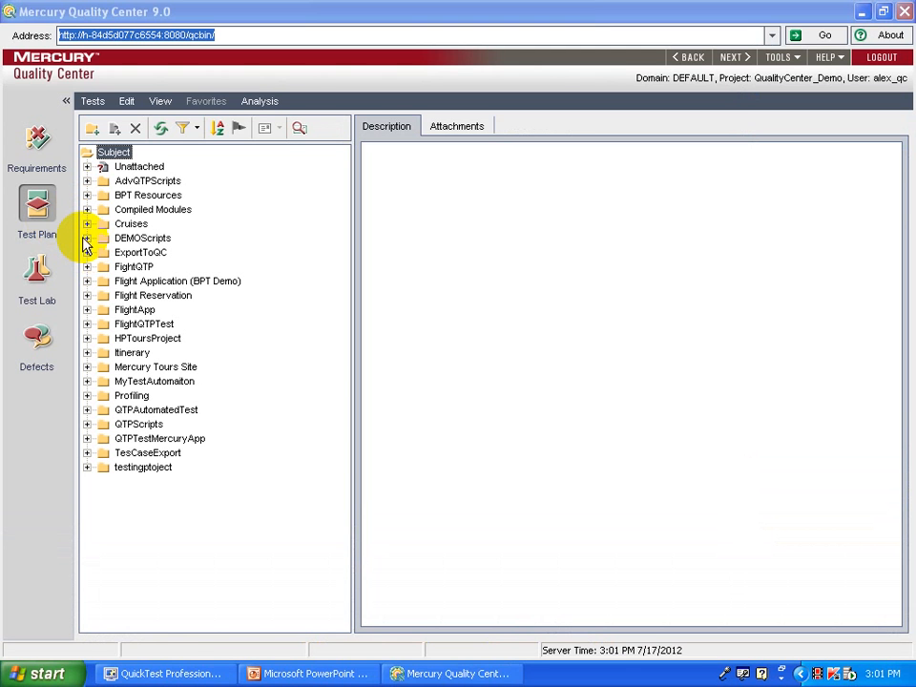
click(85, 238)
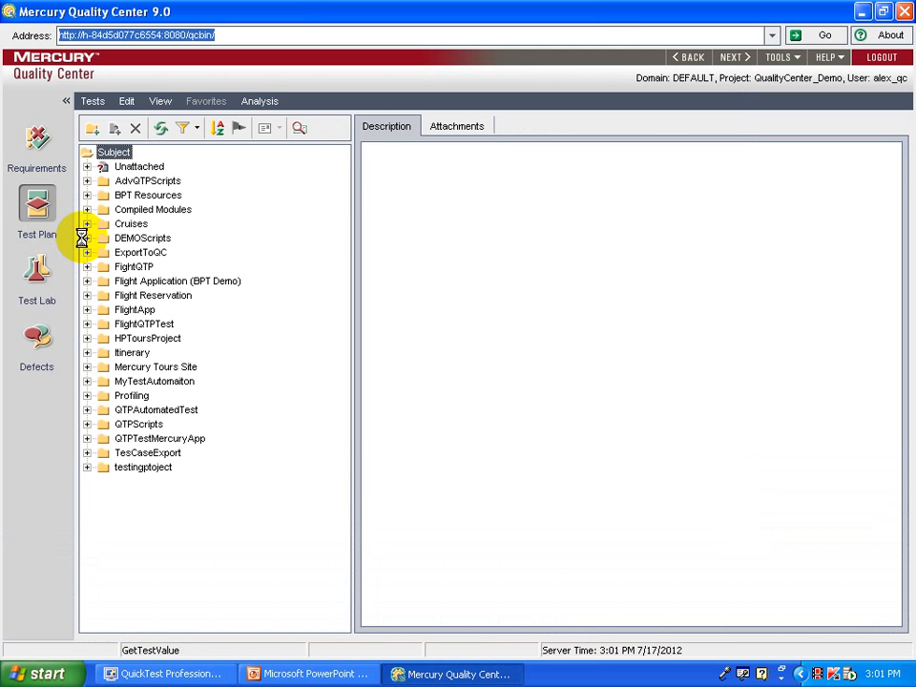
click(37, 269)
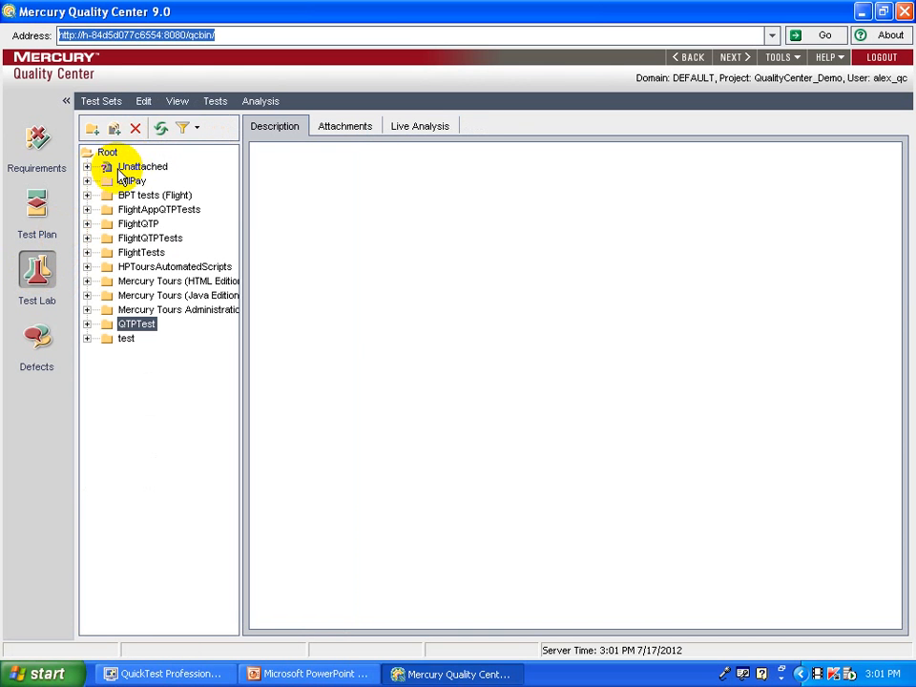
Open the default test set under Unattached and list its tests in the Execution Grid.
click(115, 166)
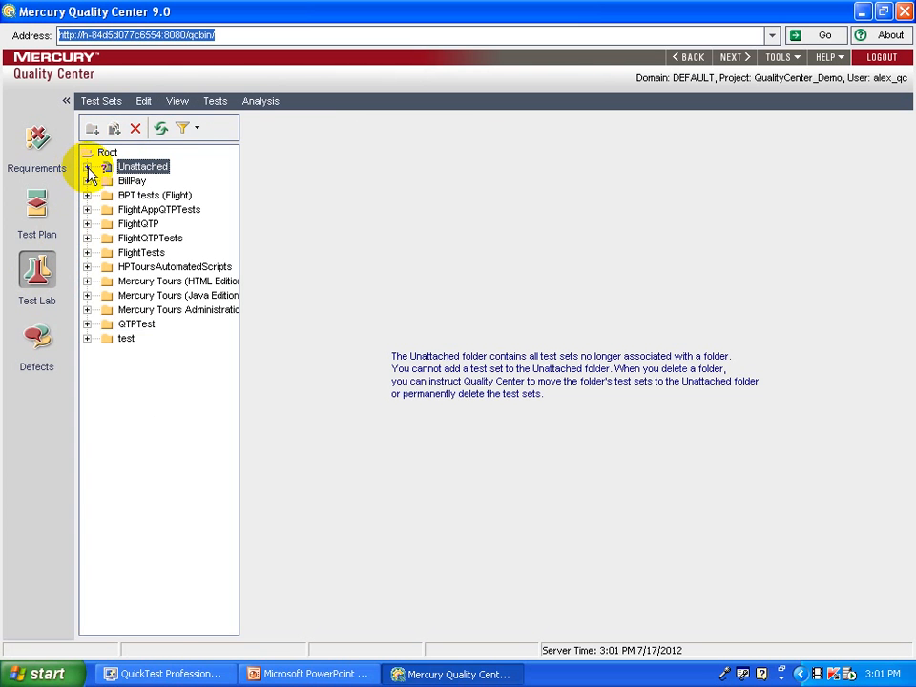
click(88, 167)
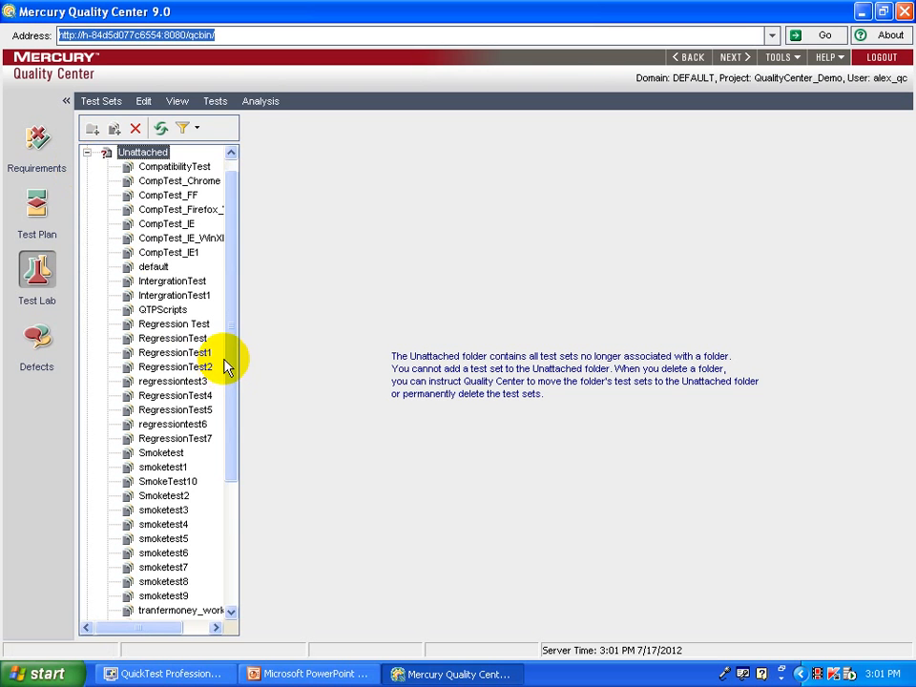
drag(245, 425, 256, 320)
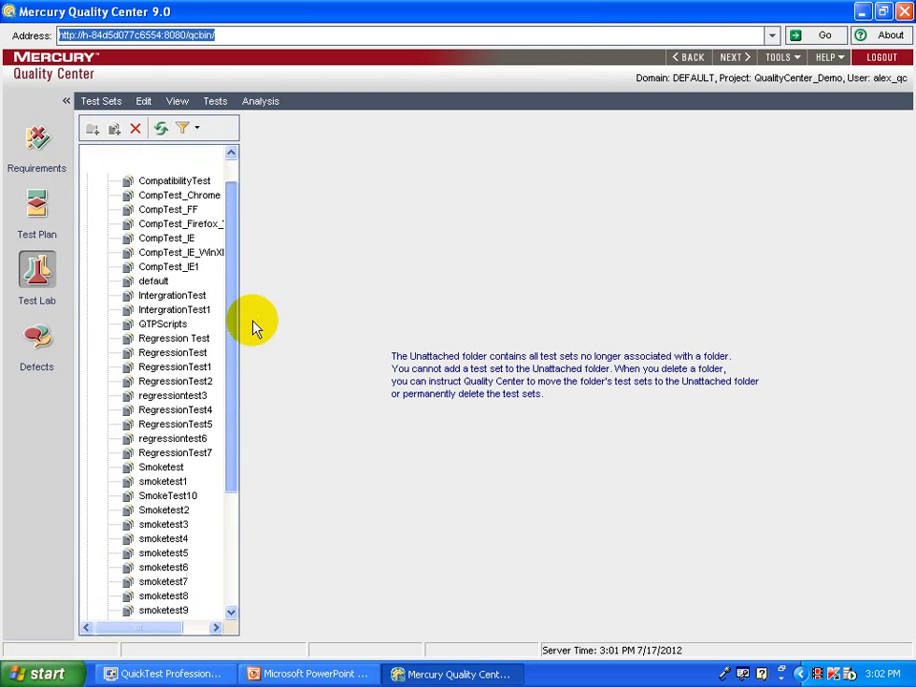
click(152, 281)
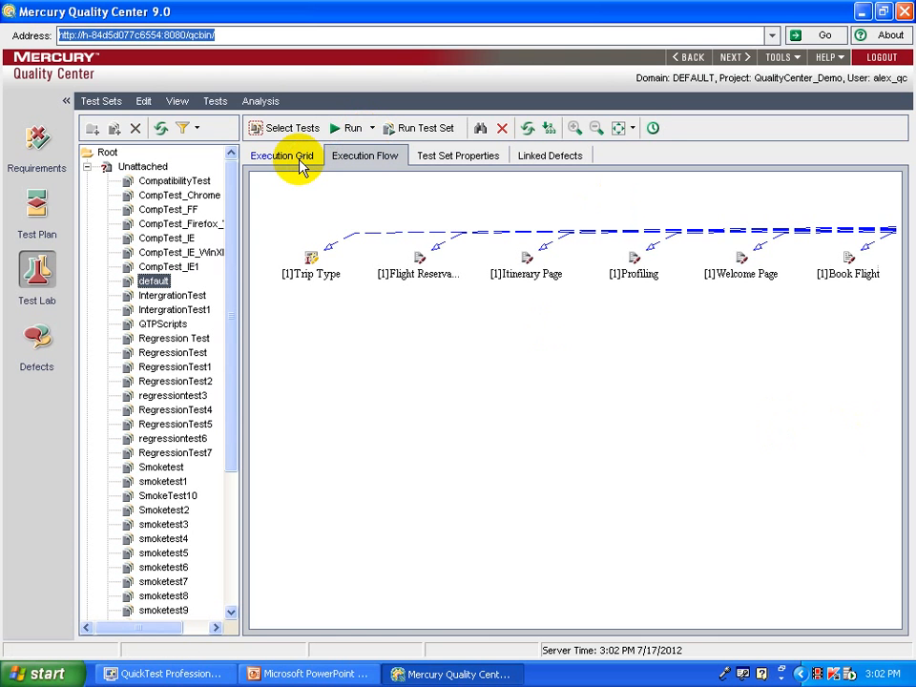
click(299, 160)
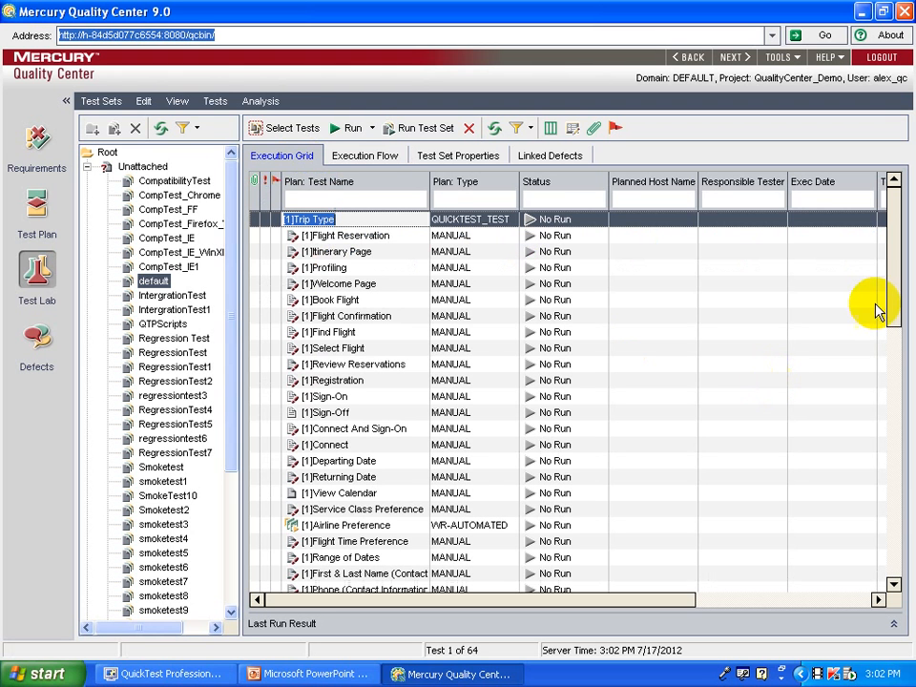
Show the Test Plan Tree pane with DEMOScripts expanded to Closeapp and Login.
click(299, 131)
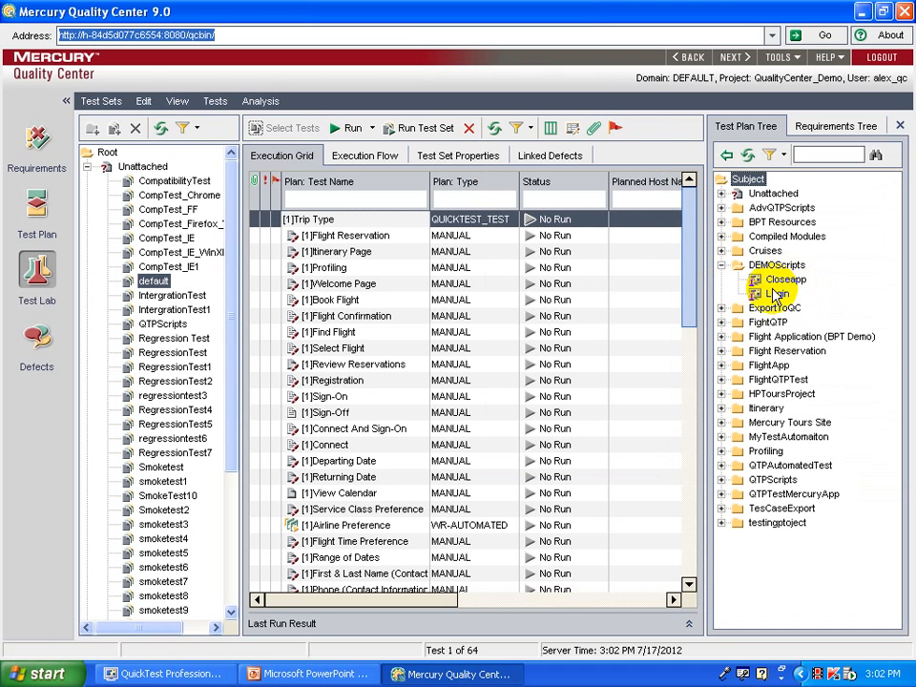
Add Login, then Closeapp, from DEMOScripts to the default test set, totalling 66 tests.
click(776, 294)
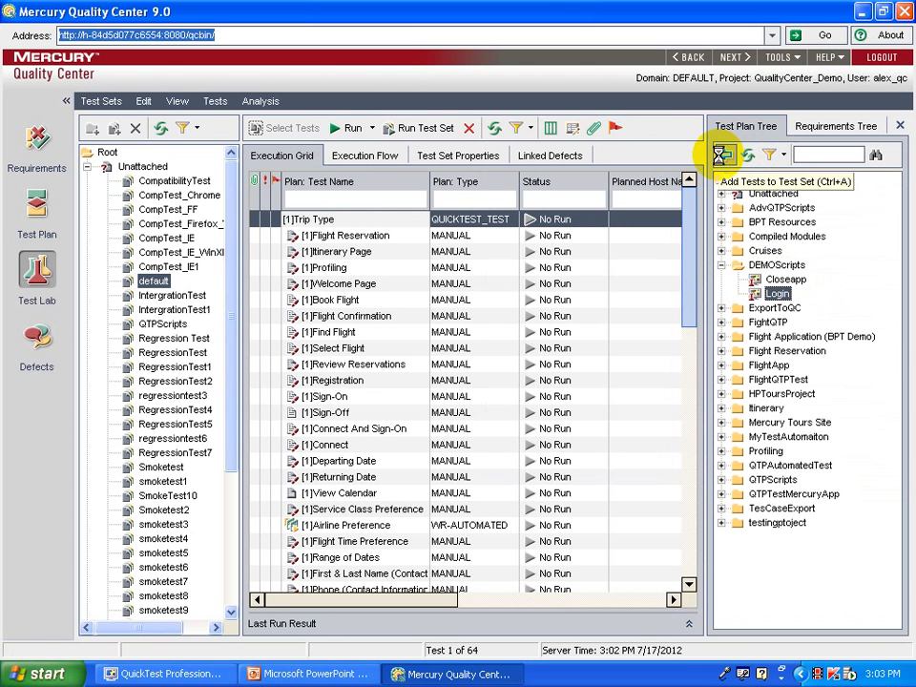
click(723, 157)
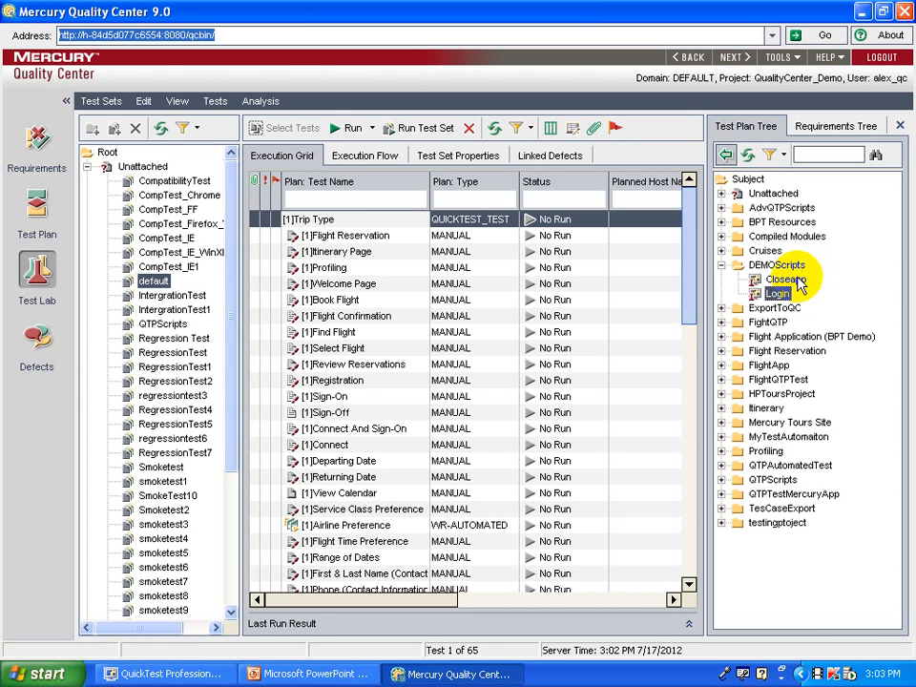
click(797, 279)
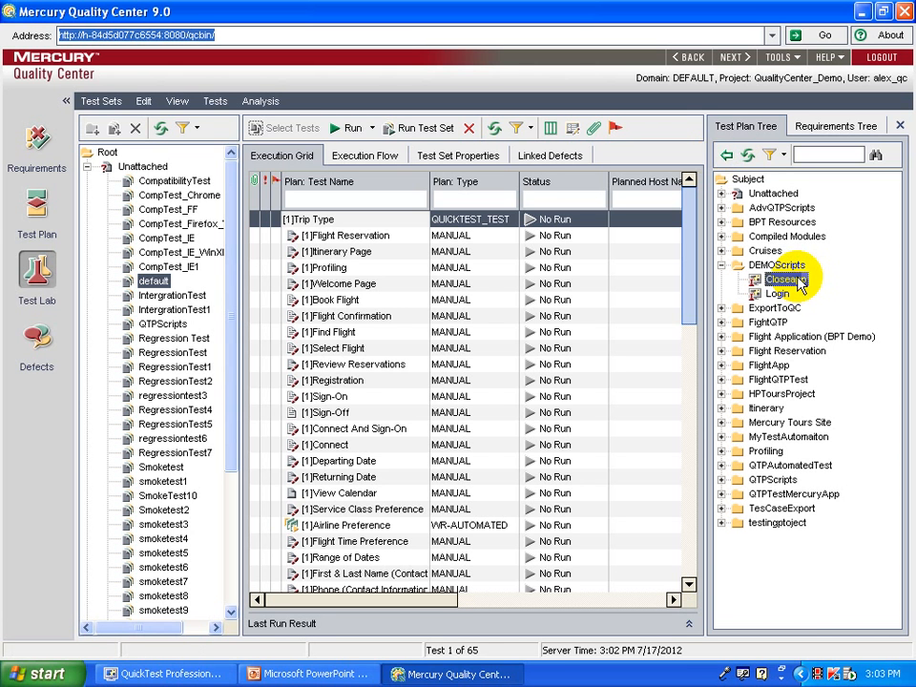
click(726, 155)
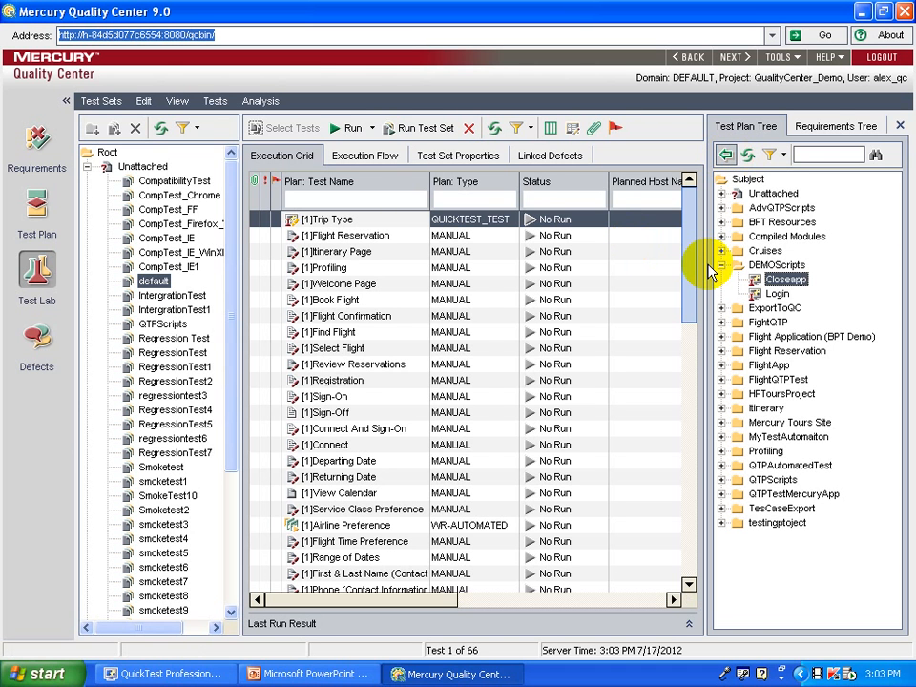
drag(702, 342, 691, 548)
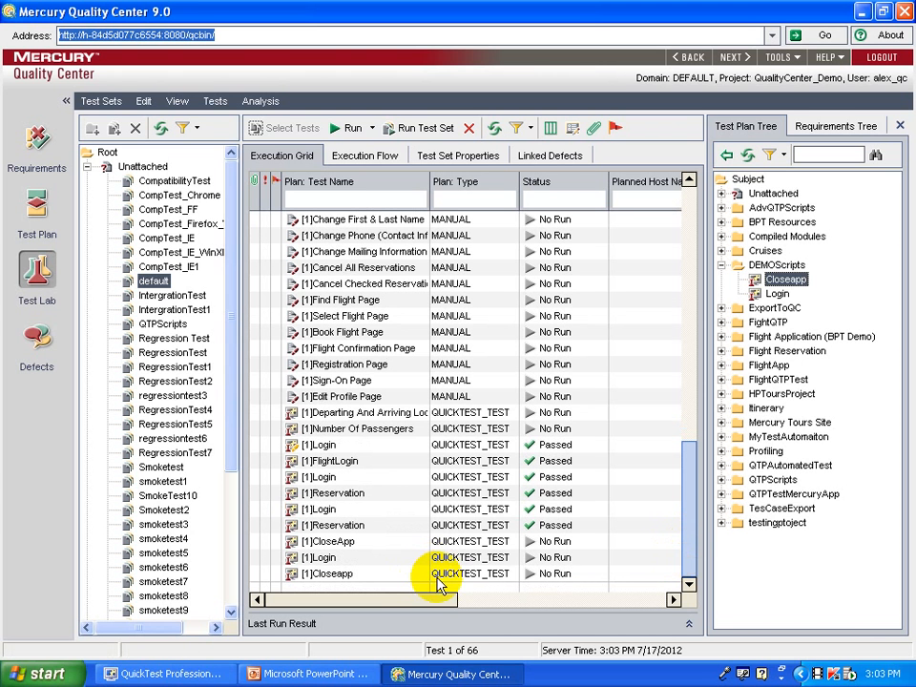
Select the [1]Login and [1]Closeapp rows together in the Execution Grid and run them.
click(351, 557)
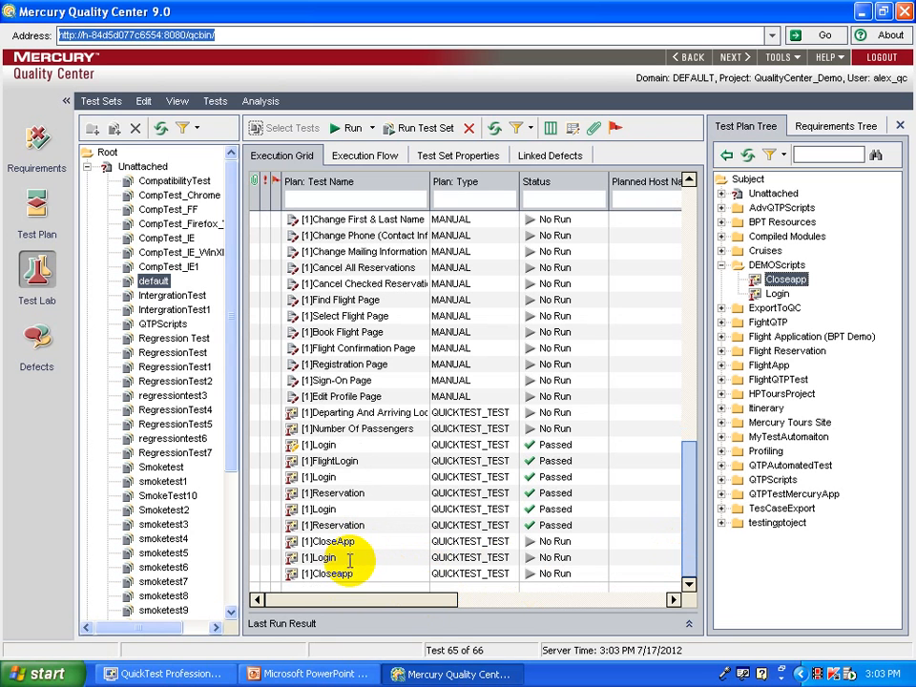
click(349, 573)
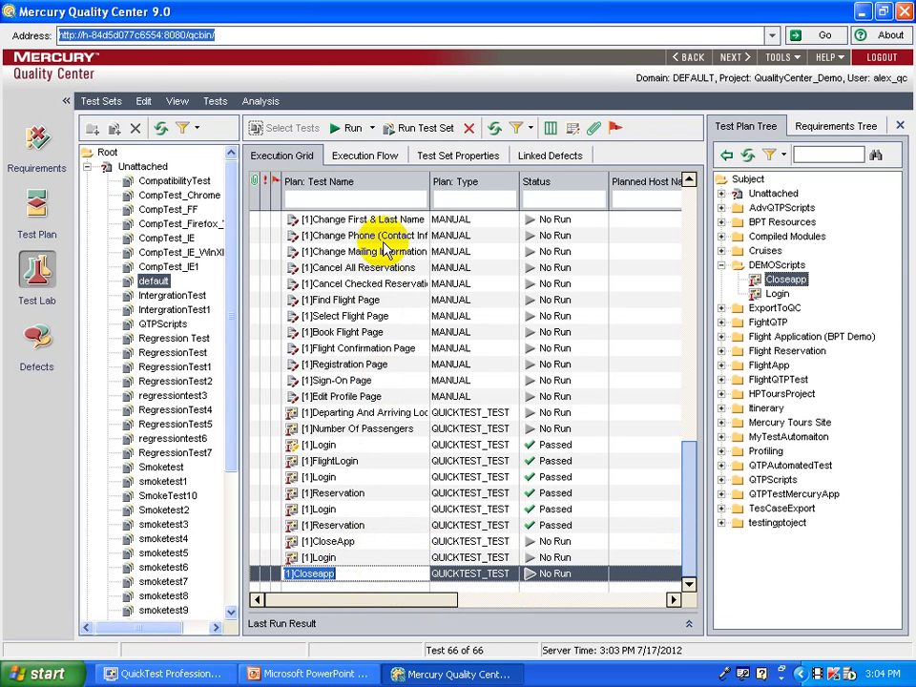
click(334, 559)
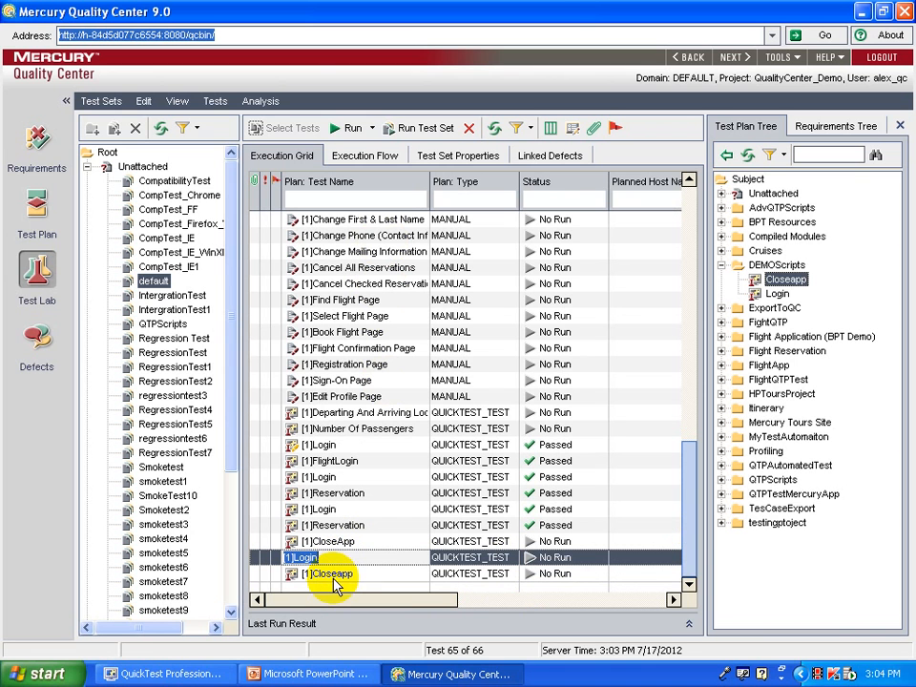
click(333, 578)
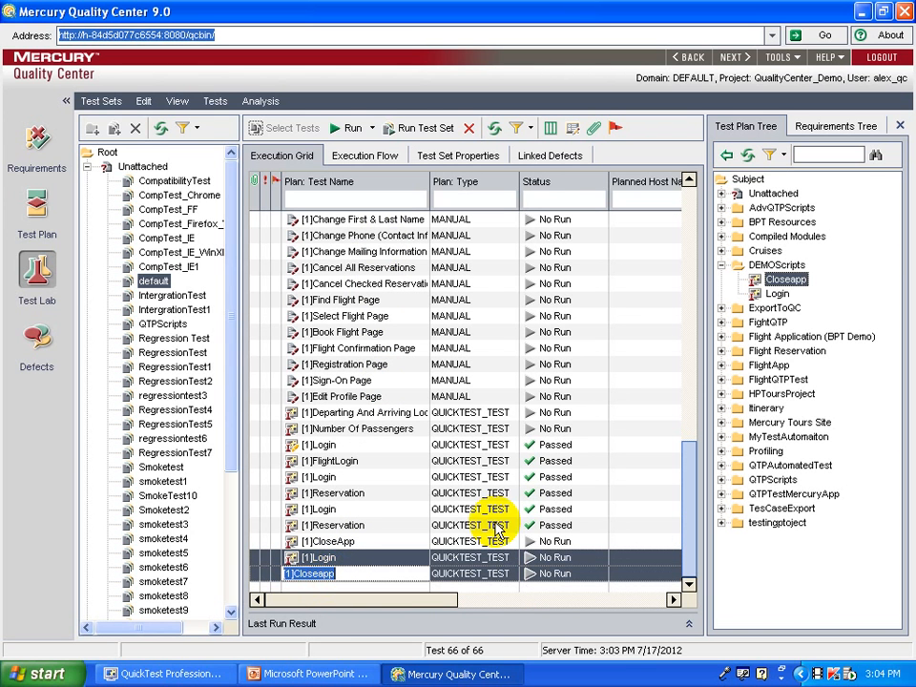
click(346, 128)
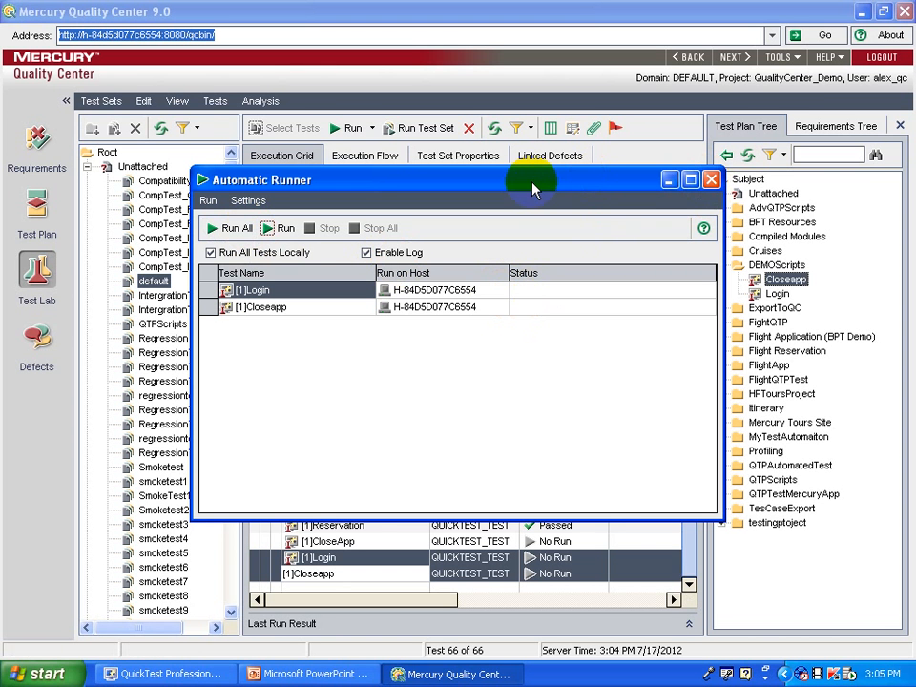
View the Execution Flow and inspect Flight Reservation's Time Dependency schedule without changing it.
click(398, 158)
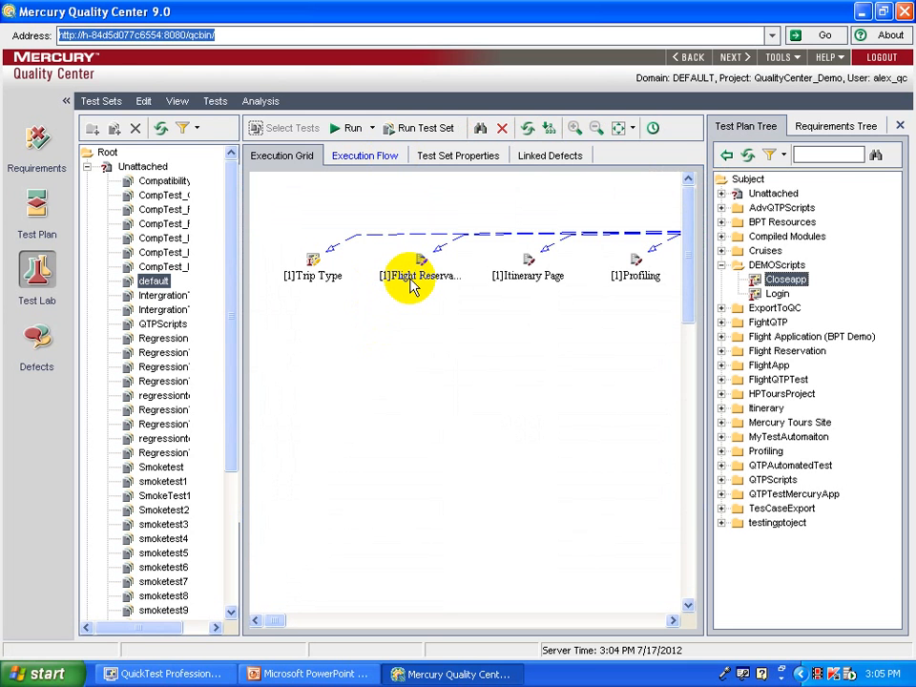
right_click(414, 278)
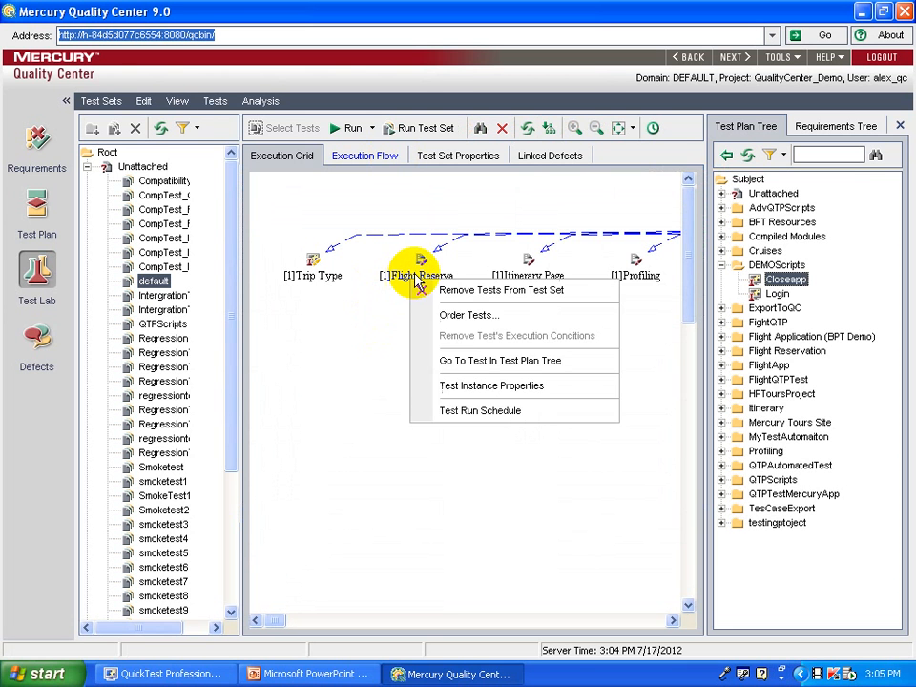
click(458, 411)
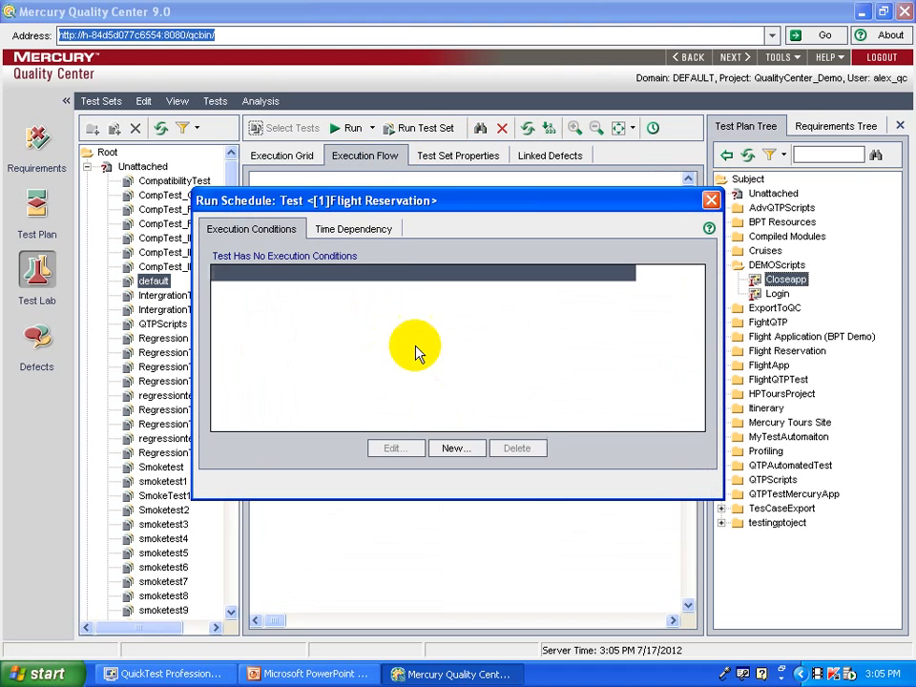
click(370, 231)
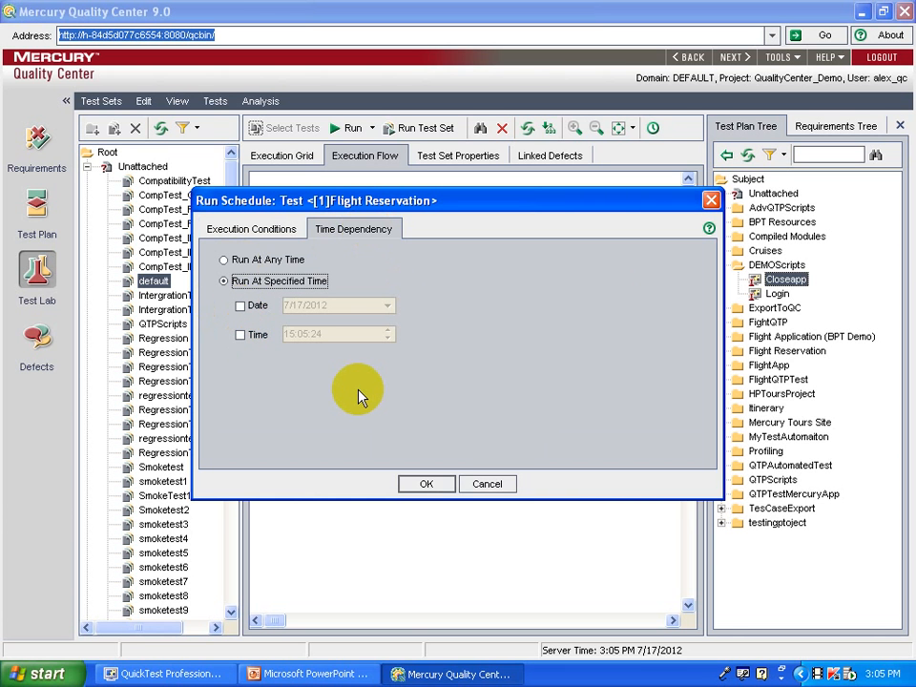
click(485, 487)
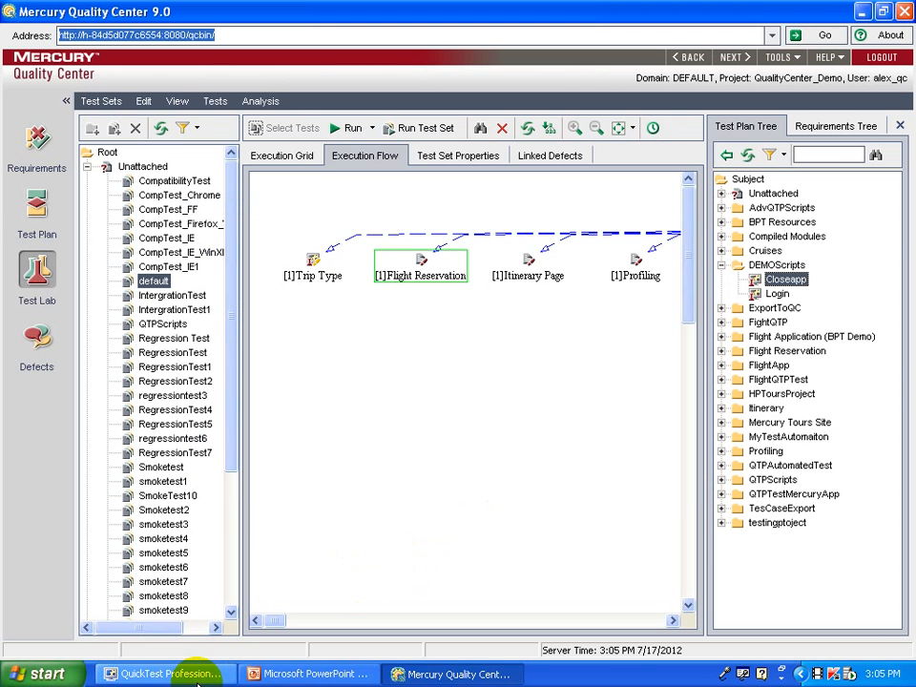
In QuickTest, open the recent test [QualityCenter] Subject\DEMOScripts\Login.
click(191, 674)
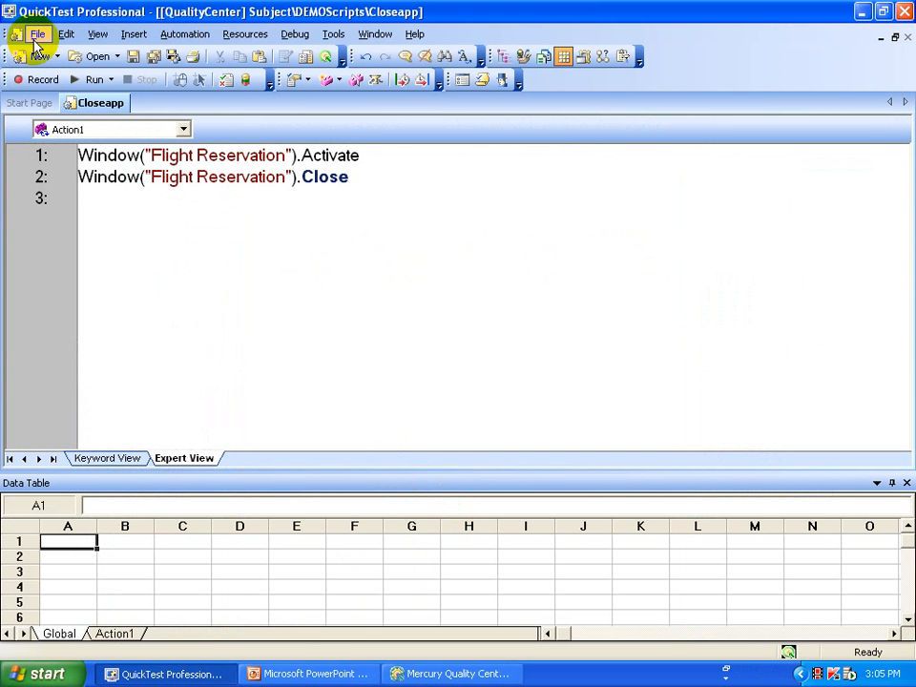
click(38, 35)
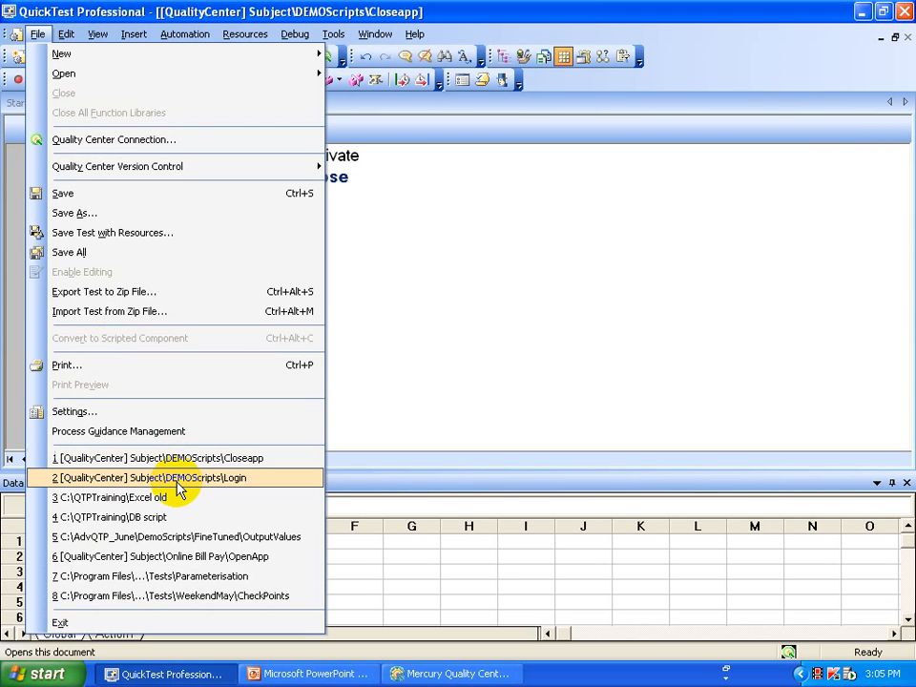
click(177, 480)
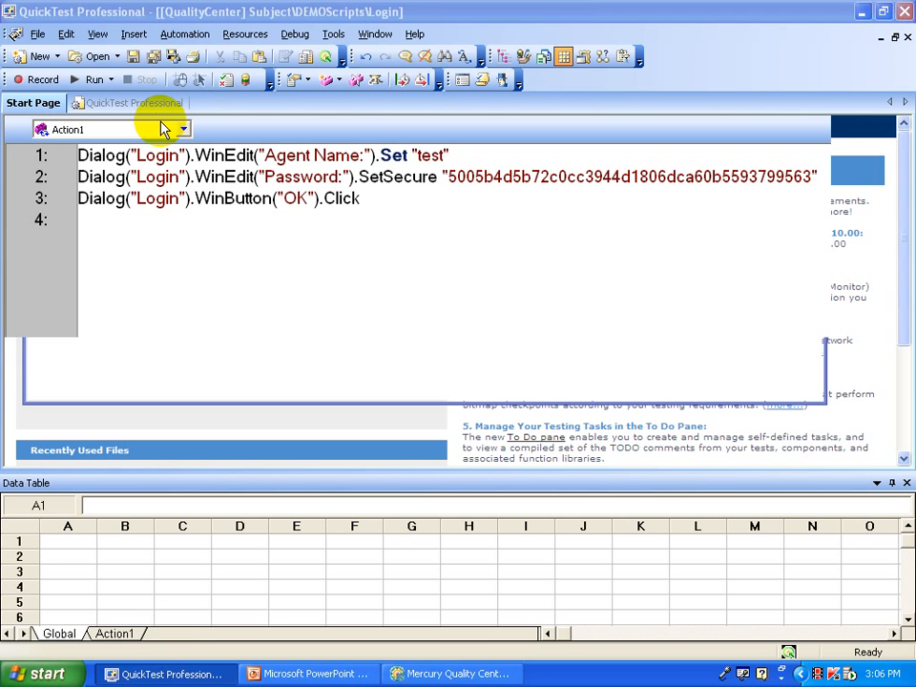
Run the Login test, saving new results to the Quality Center default test set.
click(88, 82)
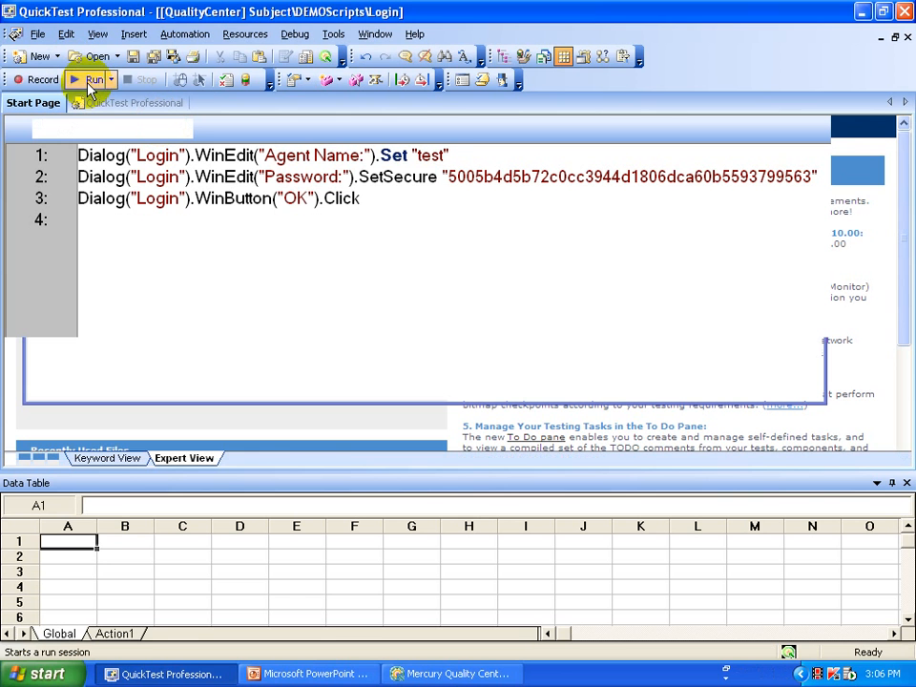
click(91, 80)
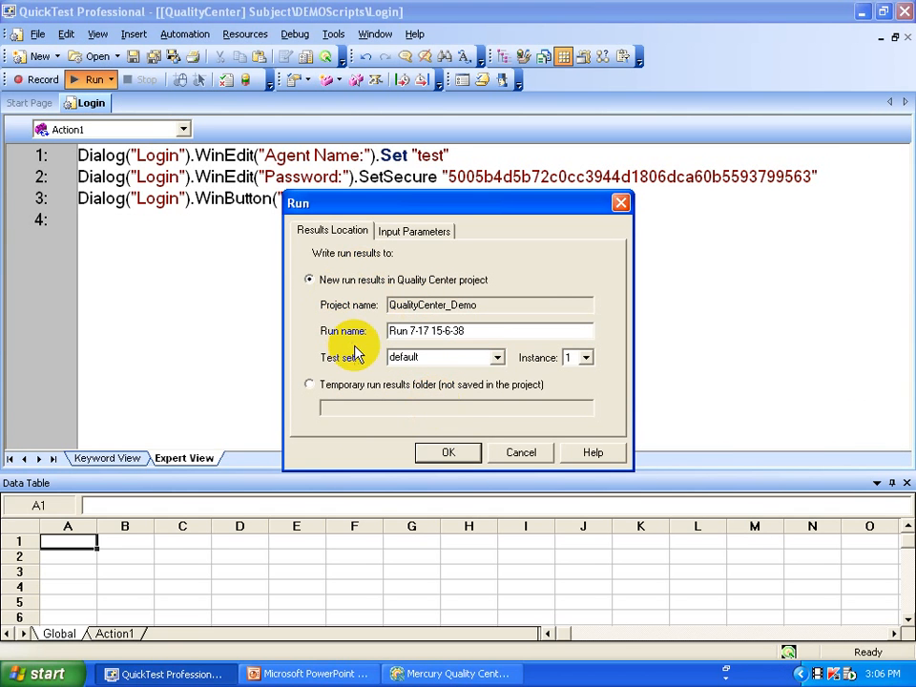
click(464, 458)
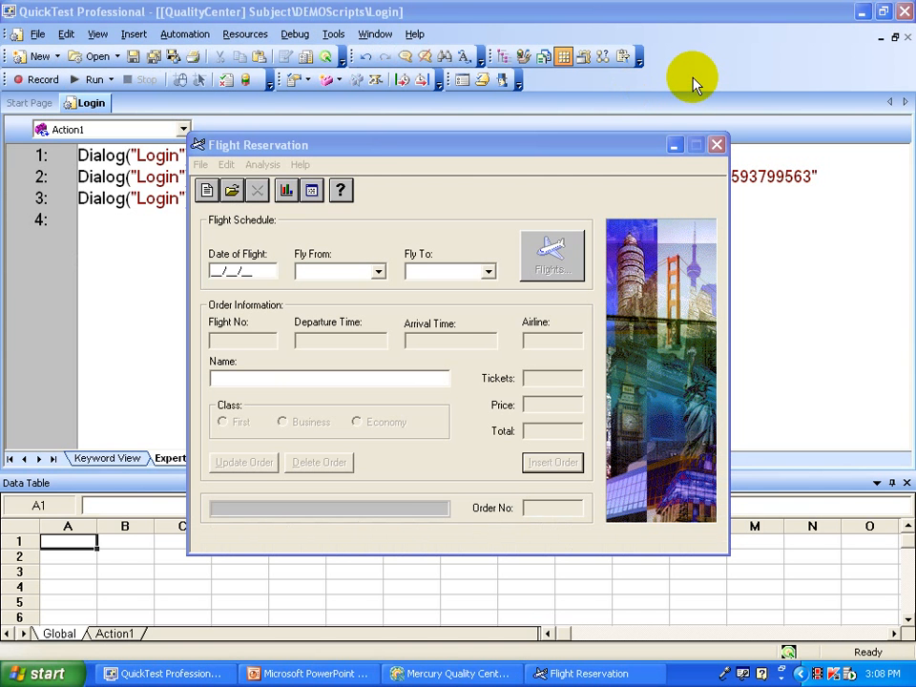
click(694, 79)
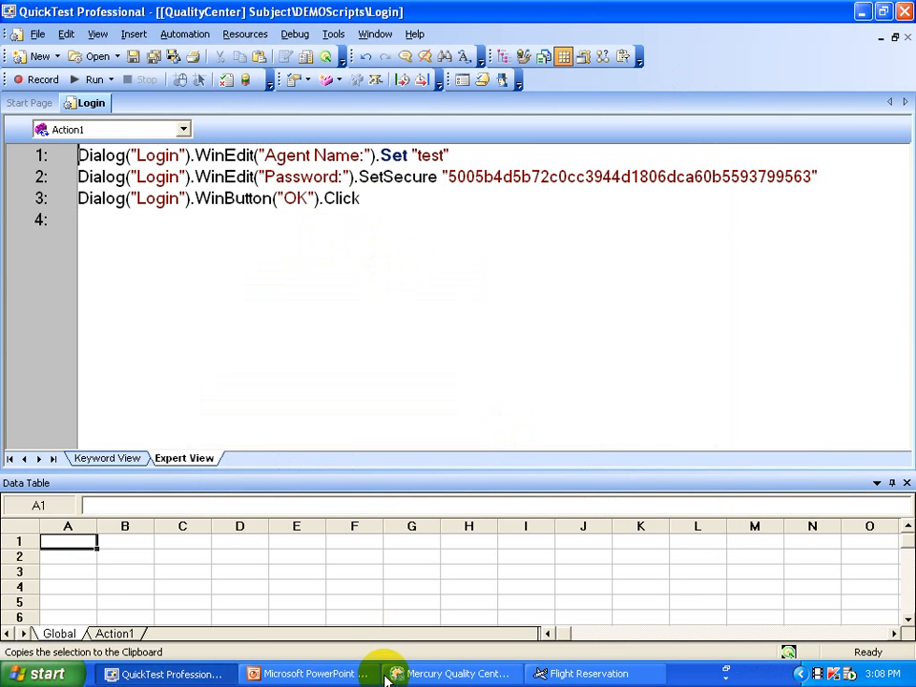
Refresh the Quality Center default test set, confirm the [1]Login run shows Passed, then return to PowerPoint.
click(490, 676)
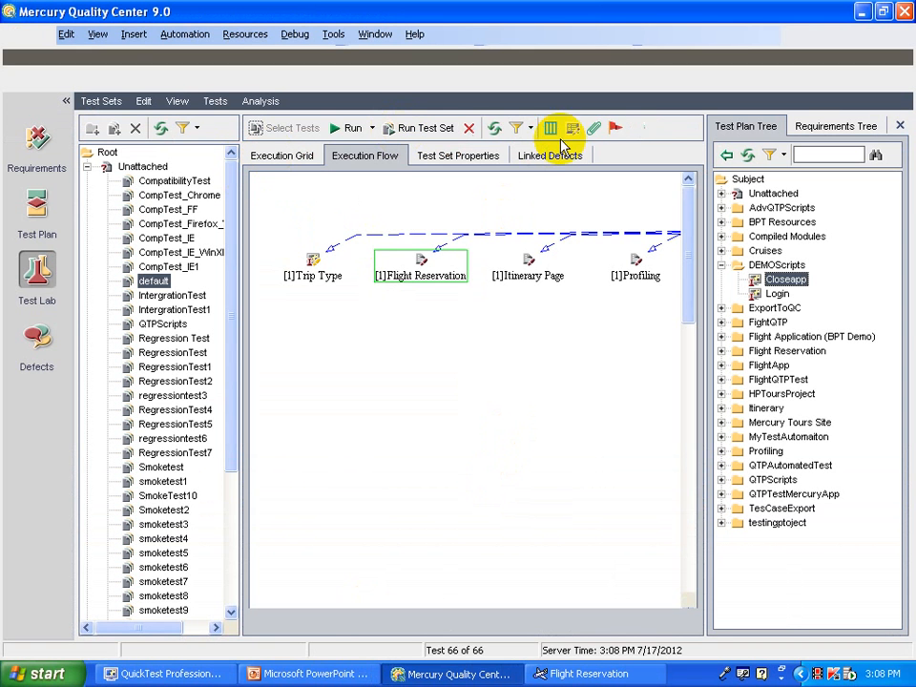
click(493, 132)
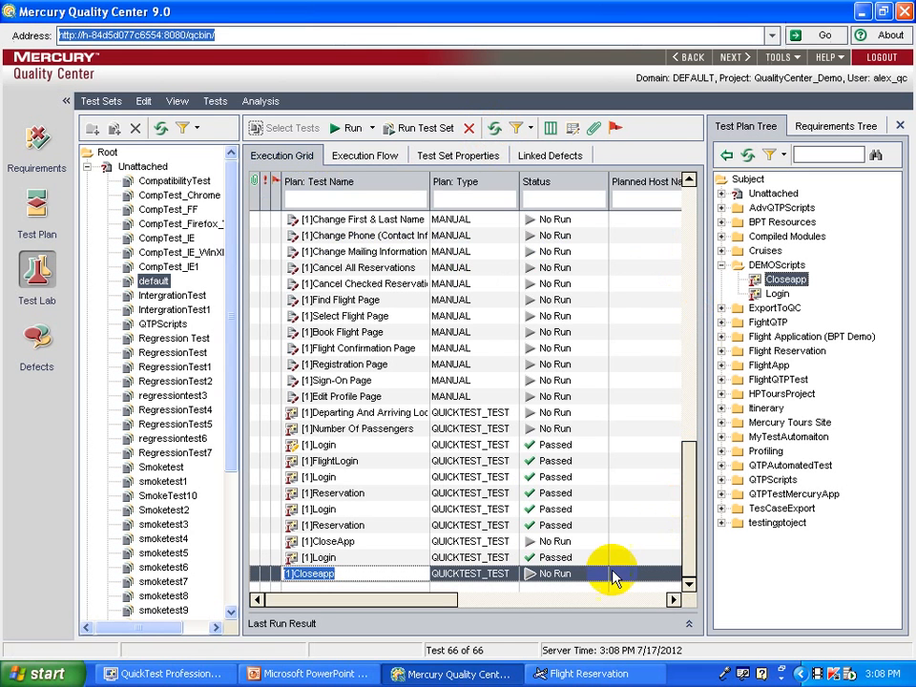
click(331, 558)
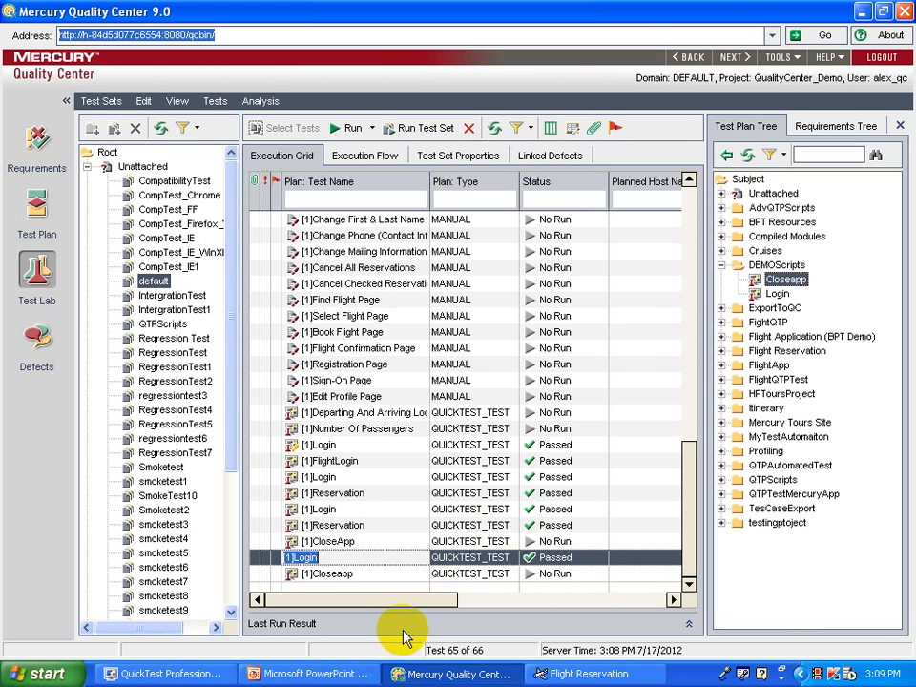
click(343, 673)
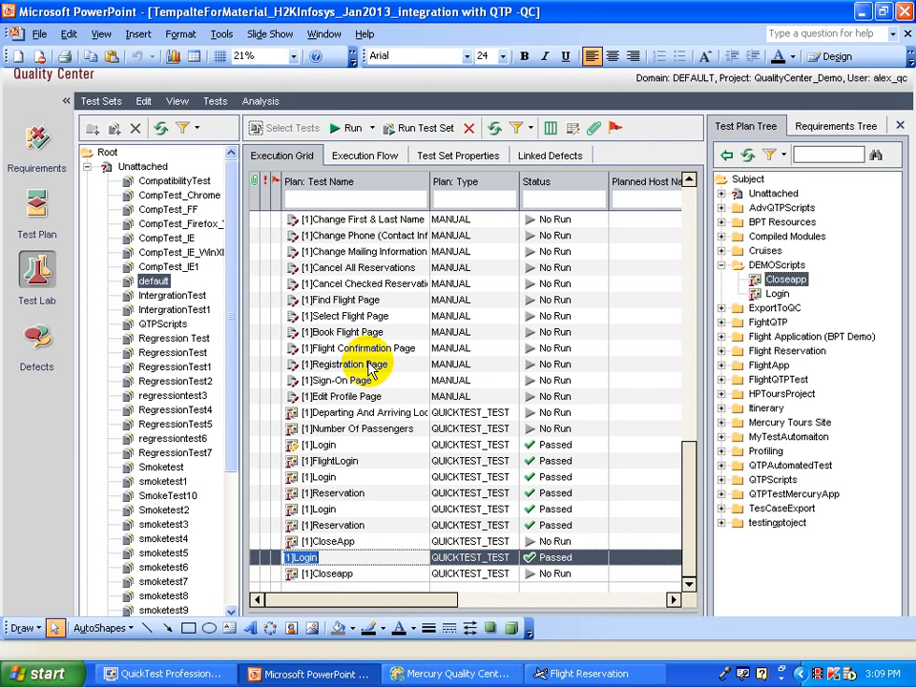
Start the slide show from the current slide and advance to the DISCLAIMER slide.
click(50, 611)
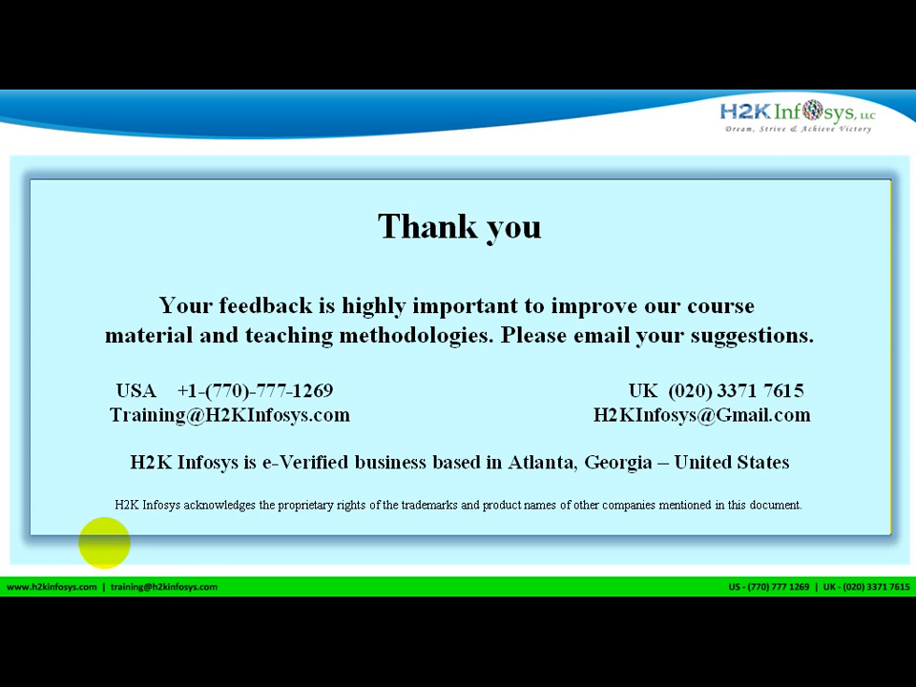
click(104, 542)
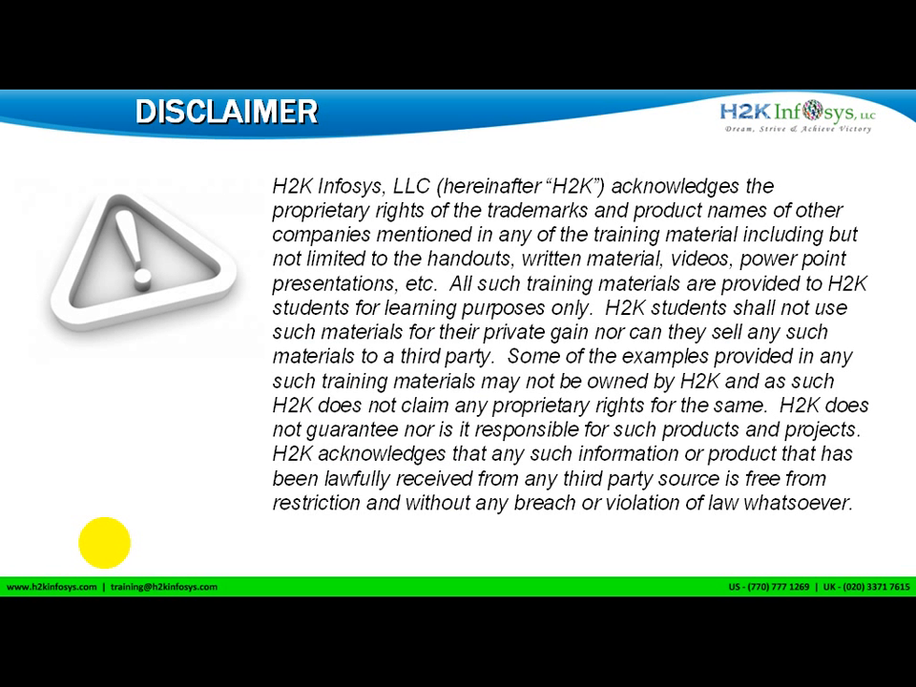